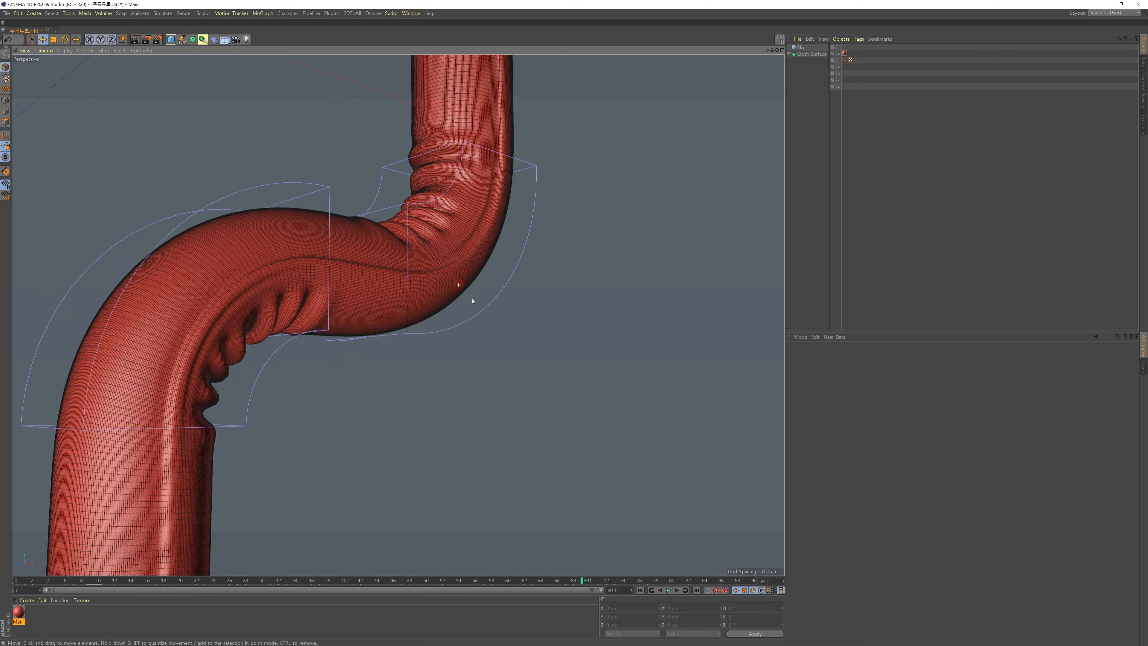
Examine the wrinkles in the red tube's two bends from several angles while scrubbing through the animation.
{"action": "left_click_drag", "start_coordinate": [463, 272], "coordinate": [463, 312], "text": "alt"}
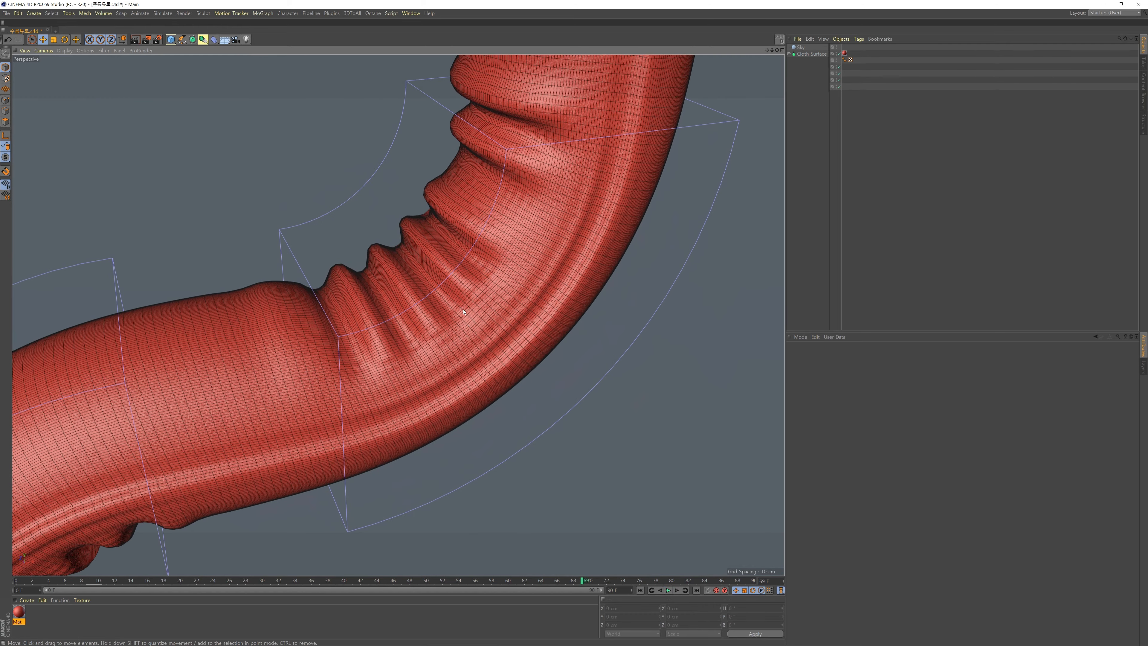
{"action": "left_click_drag", "start_coordinate": [84, 581], "coordinate": [481, 564]}
{"action": "middle_click_drag", "start_coordinate": [181, 435], "coordinate": [356, 259], "text": "alt"}
{"action": "left_click_drag", "start_coordinate": [356, 258], "coordinate": [357, 235], "text": "alt"}
{"action": "left_click_drag", "start_coordinate": [453, 582], "coordinate": [574, 566]}
{"action": "middle_click_drag", "start_coordinate": [461, 316], "coordinate": [433, 257], "text": "alt"}
{"action": "left_click_drag", "start_coordinate": [433, 257], "coordinate": [464, 281], "text": "alt"}
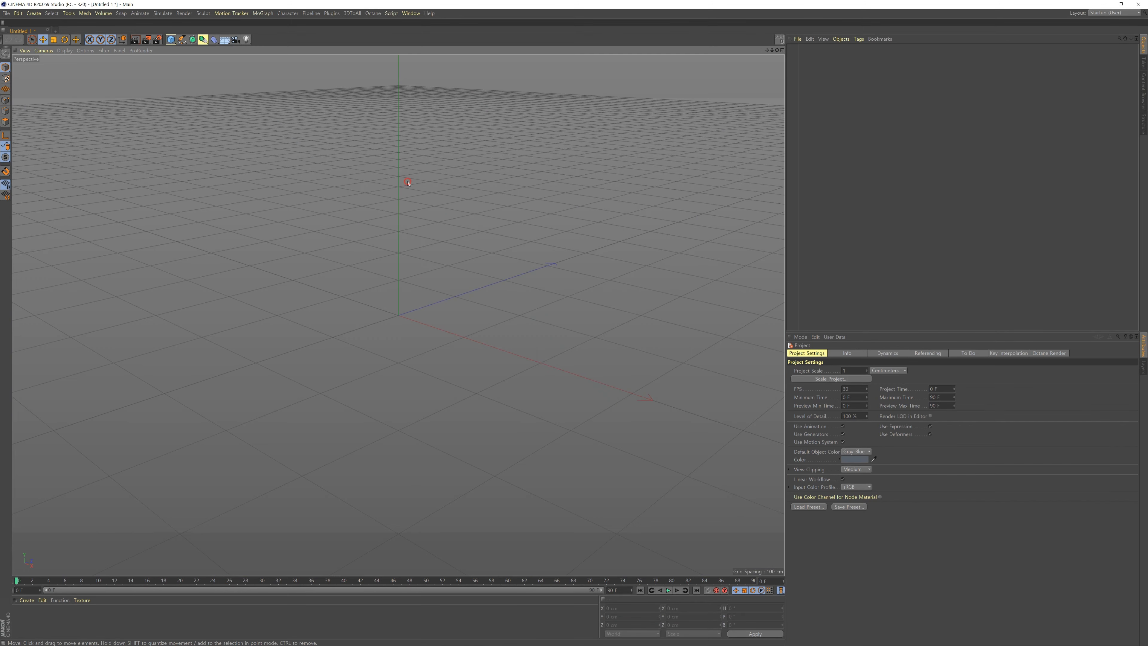
Add a cylinder with a radius of about 41 cm and a height of about 740 cm.
{"action": "left_click", "coordinate": [171, 39]}
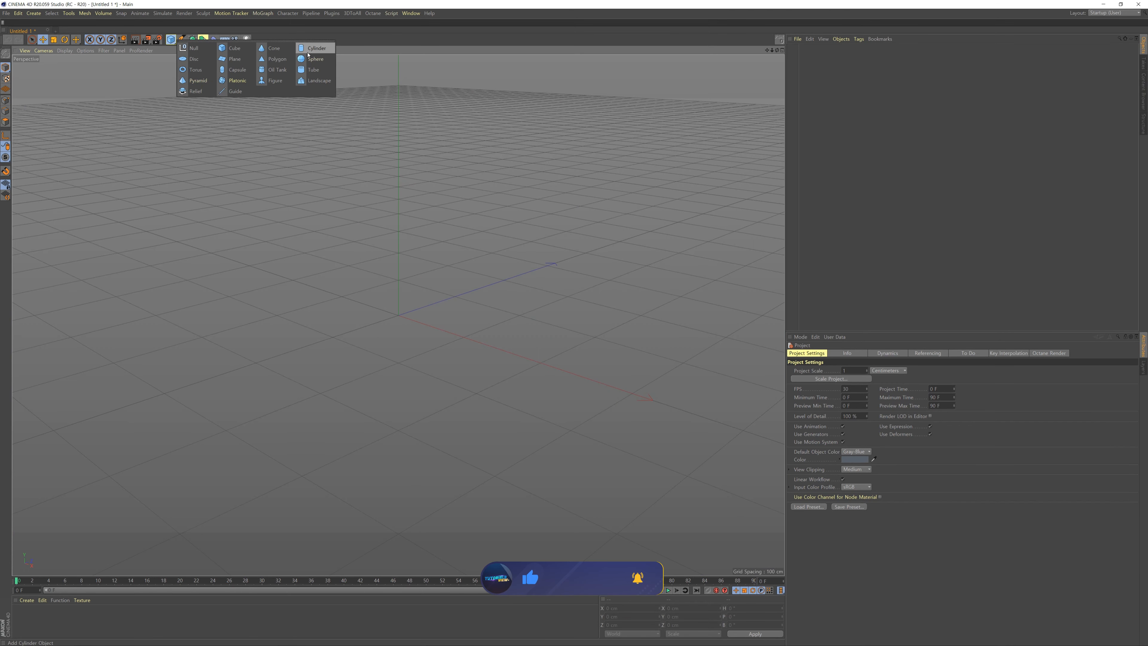
{"action": "left_click", "coordinate": [307, 46]}
{"action": "left_click_drag", "start_coordinate": [423, 241], "coordinate": [425, 126], "text": "alt"}
{"action": "scroll", "coordinate": [402, 121], "scroll_direction": "down", "scroll_amount": 2}
{"action": "middle_click_drag", "start_coordinate": [403, 123], "coordinate": [391, 148], "text": "alt"}
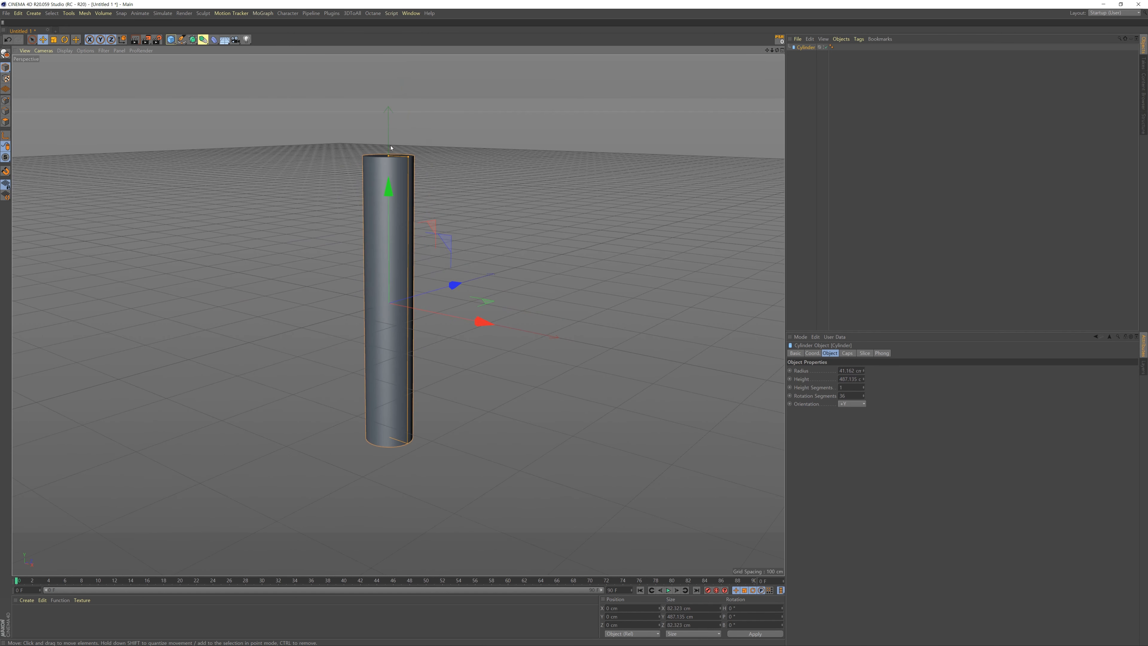
{"action": "left_click_drag", "start_coordinate": [388, 158], "coordinate": [404, 84]}
{"action": "scroll", "coordinate": [395, 125], "scroll_direction": "down", "scroll_amount": 2}
{"action": "middle_click_drag", "start_coordinate": [395, 126], "coordinate": [390, 141], "text": "alt"}
{"action": "left_click_drag", "start_coordinate": [381, 104], "coordinate": [380, 99]}
Display the mesh lines over the shading and set the cylinder's height and rotation segments to 70 each.
{"action": "left_click", "coordinate": [64, 51]}
{"action": "left_click", "coordinate": [76, 69]}
{"action": "left_click_drag", "start_coordinate": [847, 387], "coordinate": [814, 383]}
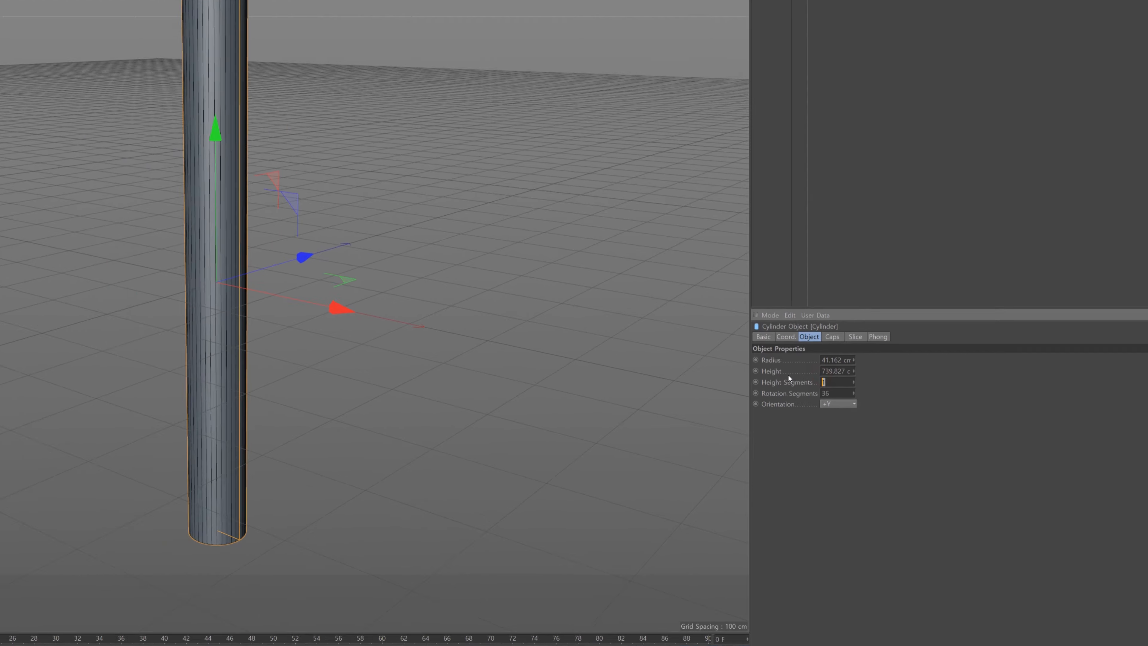
{"action": "type", "text": "70"}
{"action": "key", "text": "Tab"}
{"action": "type", "text": "70"}
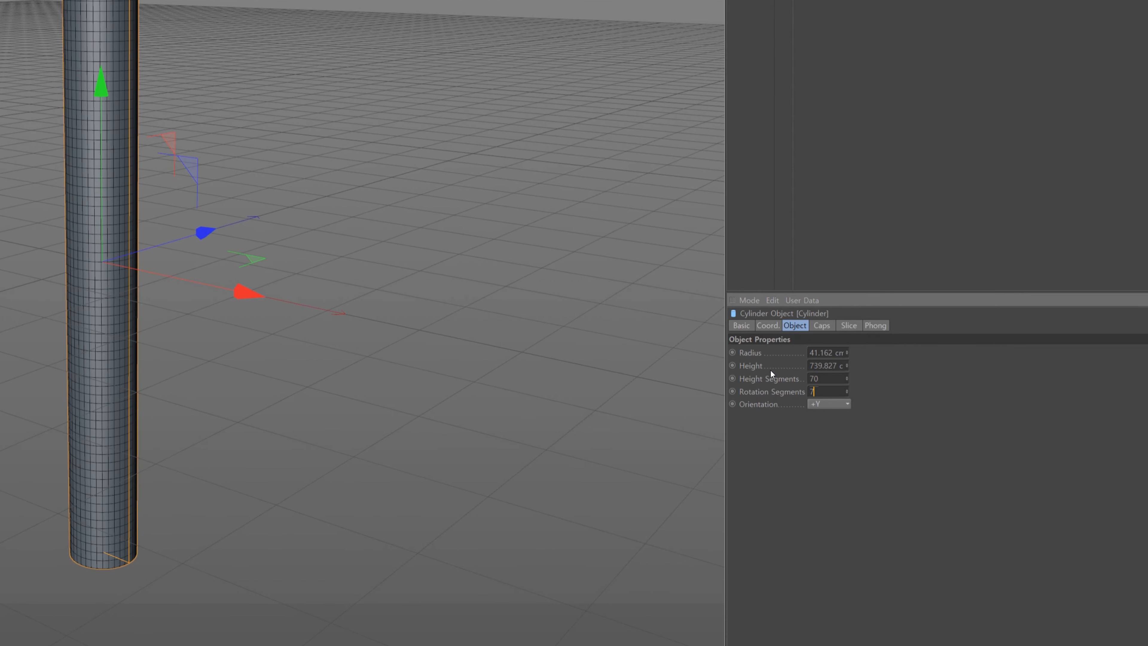
{"action": "key", "text": "Return"}
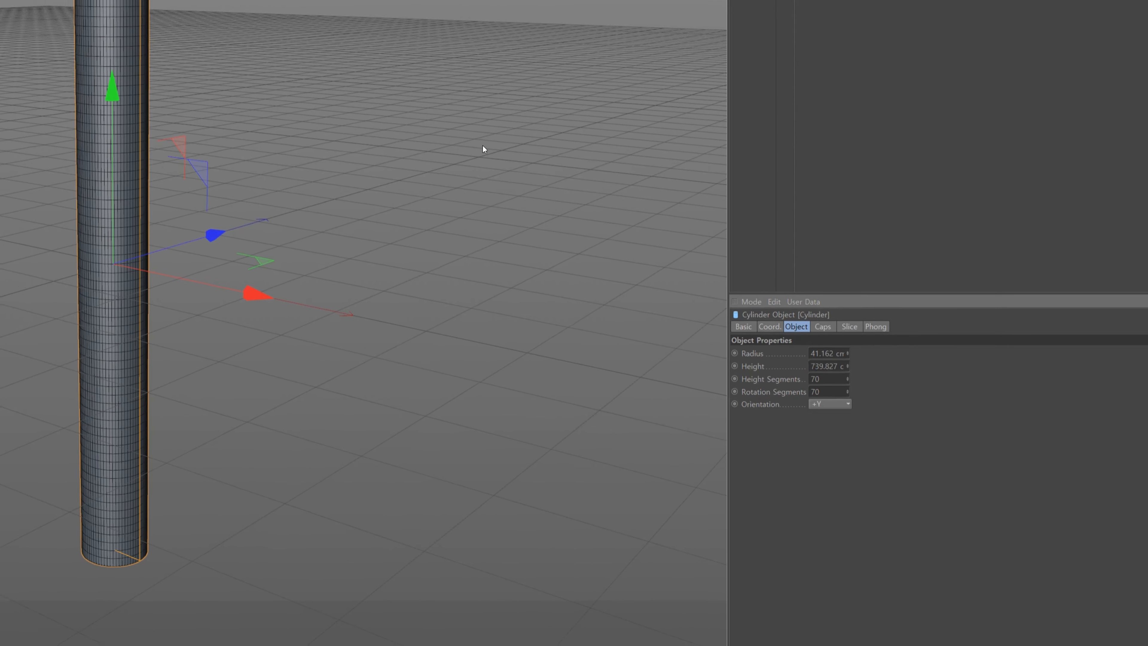
{"action": "left_click", "coordinate": [444, 147]}
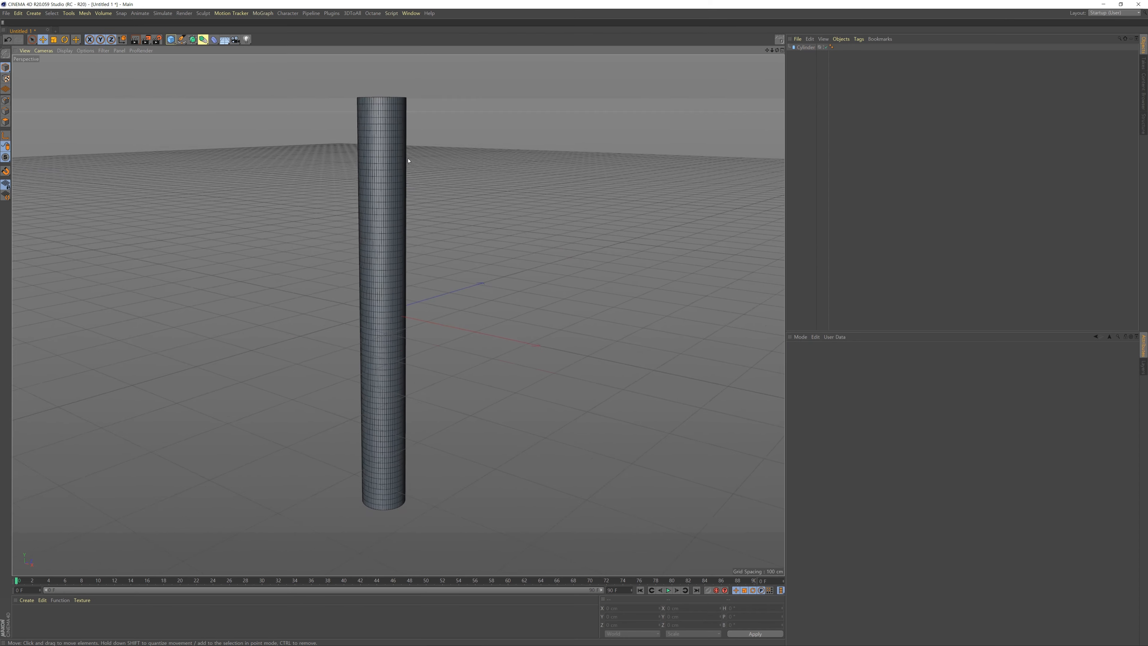
Remove the cylinder's end caps.
{"action": "left_click_drag", "start_coordinate": [398, 152], "coordinate": [394, 176], "text": "alt"}
{"action": "left_click", "coordinate": [808, 50]}
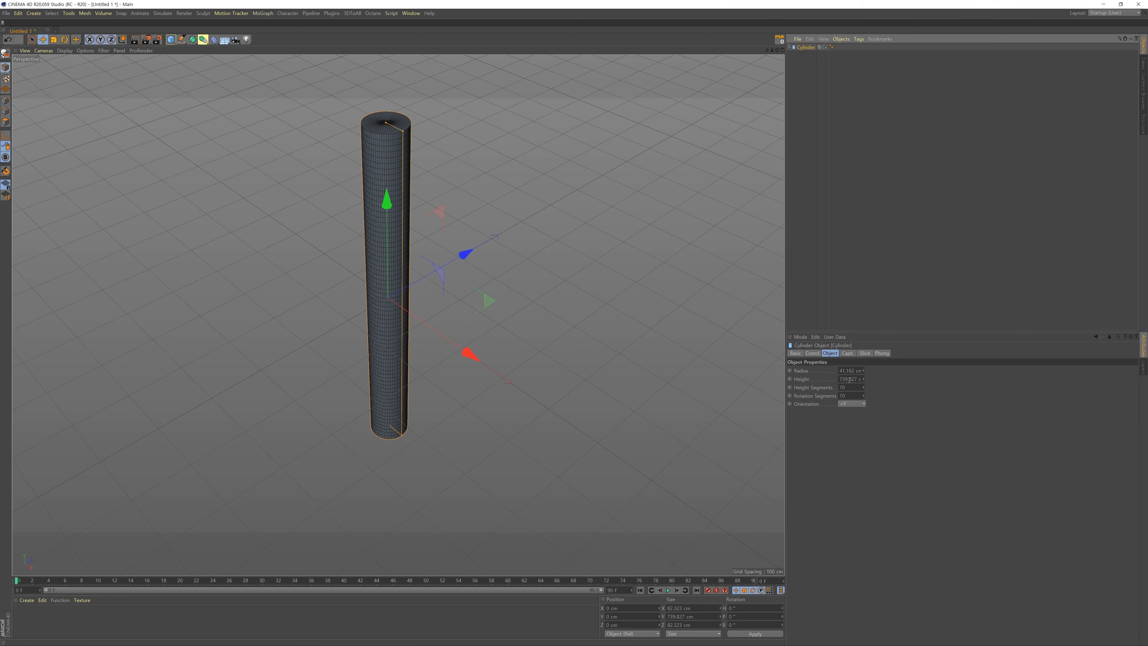
{"action": "left_click", "coordinate": [848, 354]}
{"action": "left_click", "coordinate": [819, 371]}
{"action": "left_click_drag", "start_coordinate": [391, 139], "coordinate": [409, 175]}
{"action": "key", "text": "ctrl+z"}
{"action": "middle_click_drag", "start_coordinate": [408, 176], "coordinate": [409, 170], "text": "alt"}
{"action": "left_click", "coordinate": [480, 185]}
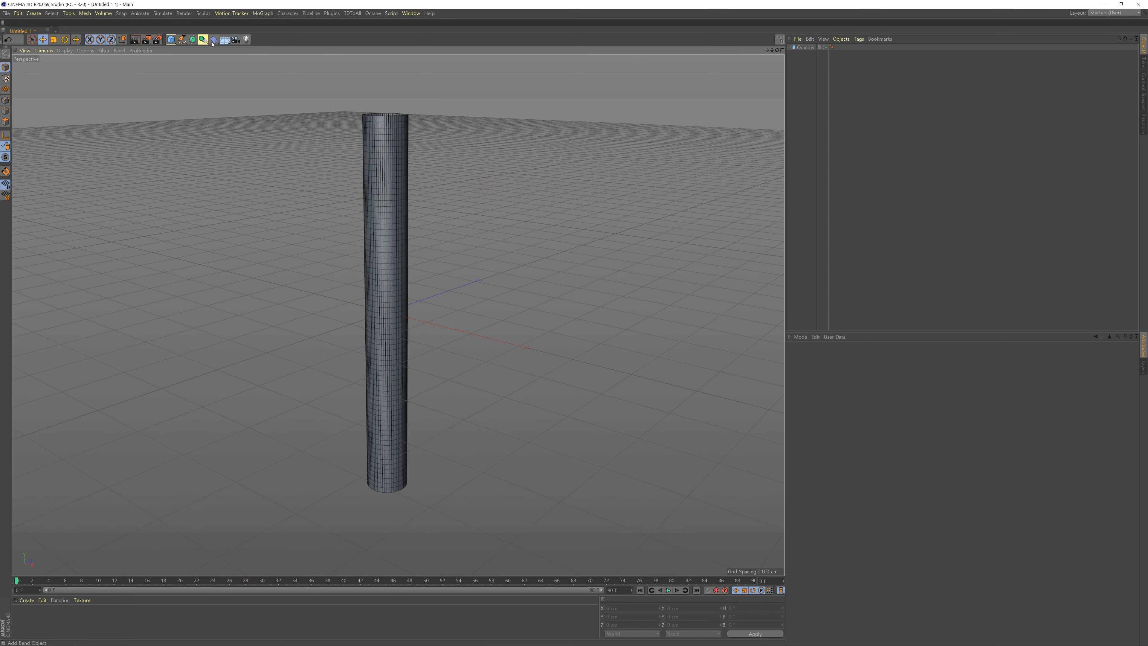
Add a Bend deformer as a child of the cylinder and fit it to the parent.
{"action": "left_click", "coordinate": [214, 40]}
{"action": "left_click", "coordinate": [826, 97]}
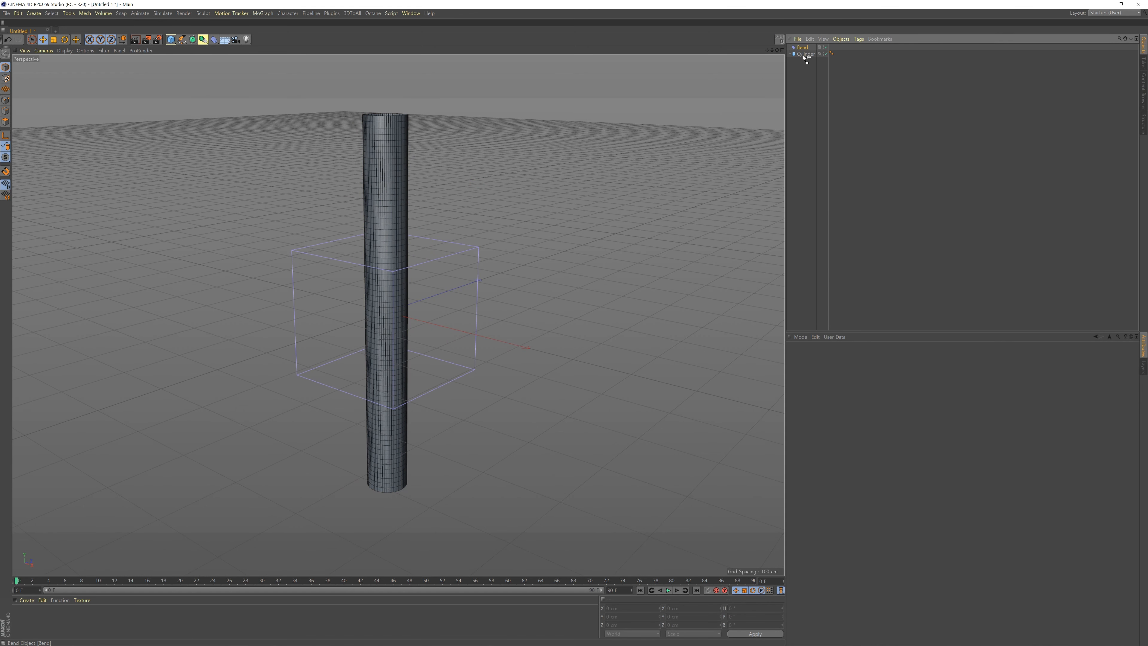
{"action": "left_click_drag", "start_coordinate": [804, 56], "coordinate": [805, 54]}
{"action": "left_click", "coordinate": [807, 413]}
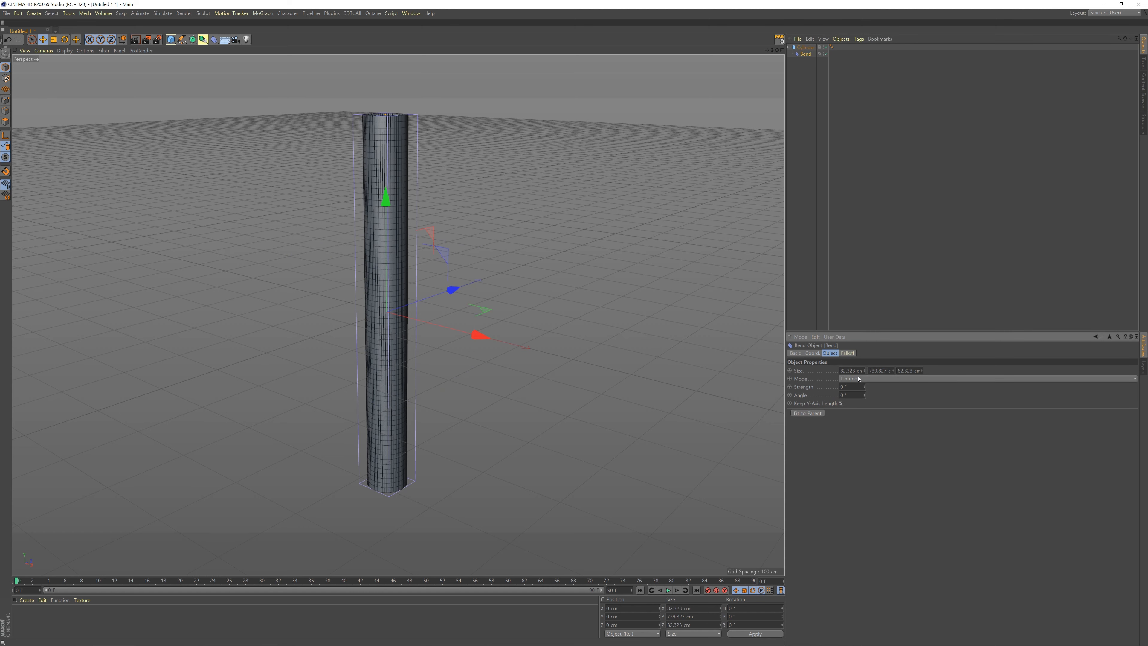
With Keep Y-Axis Length enabled, shorten the Bend to about 127 cm high and move it down to Y about -221 cm.
{"action": "left_click_drag", "start_coordinate": [894, 371], "coordinate": [893, 502]}
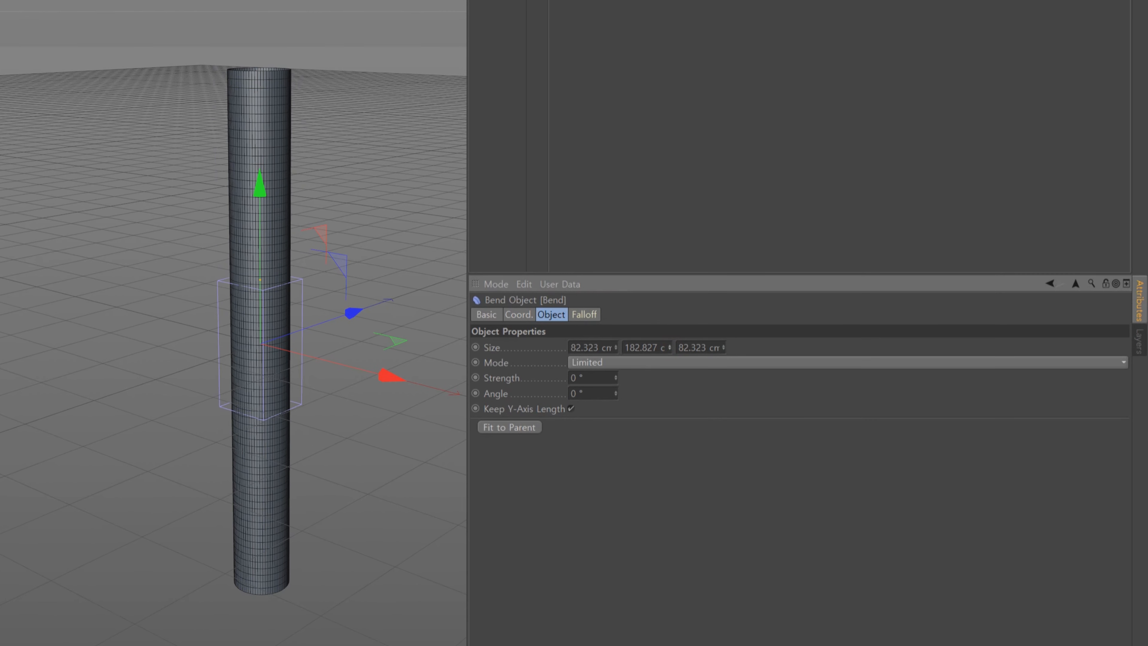
{"action": "middle_click_drag", "start_coordinate": [422, 287], "coordinate": [416, 251], "text": "alt"}
{"action": "left_click_drag", "start_coordinate": [417, 251], "coordinate": [263, 373], "text": "alt"}
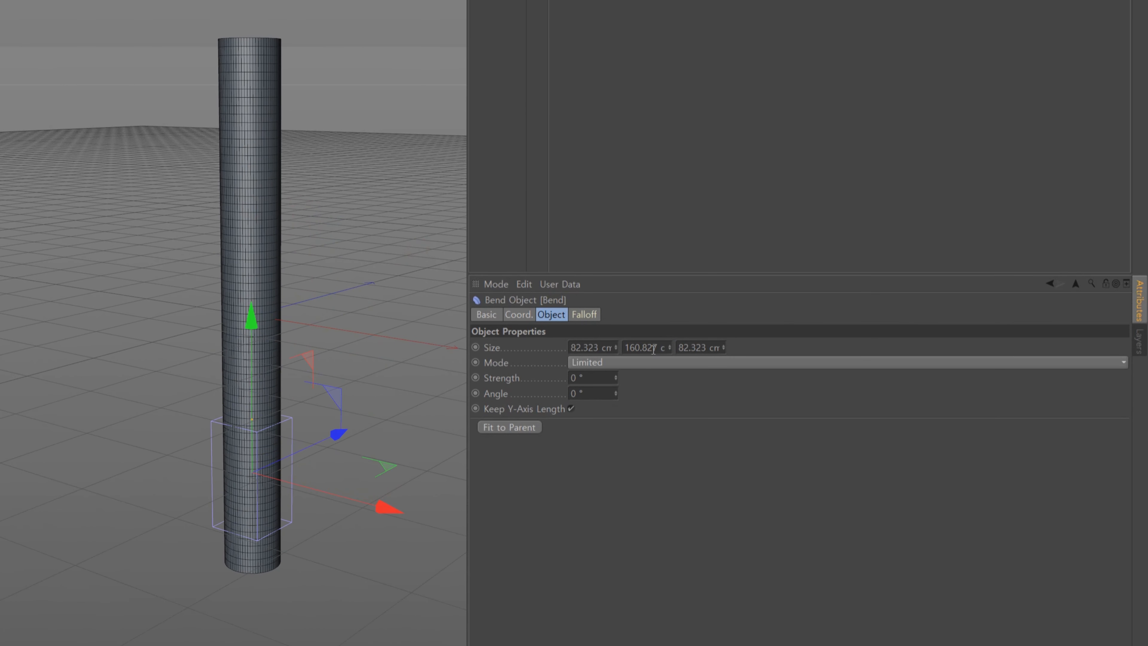
{"action": "left_click", "coordinate": [670, 348]}
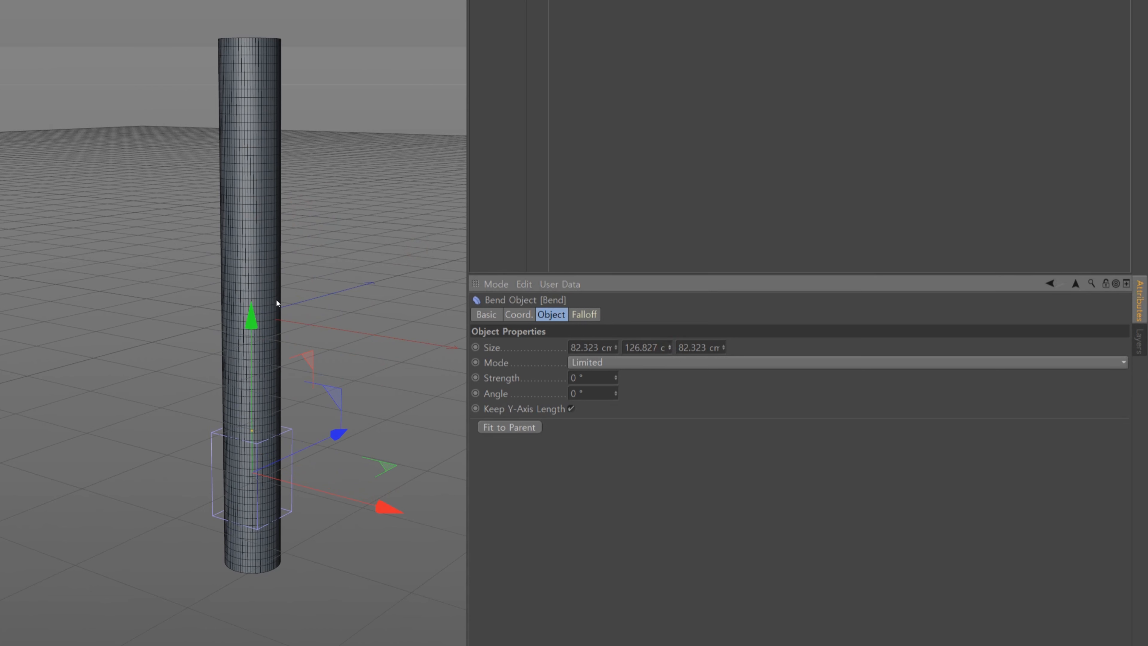
{"action": "left_click_drag", "start_coordinate": [254, 368], "coordinate": [254, 362]}
Set the Bend deformer's strength to 90°.
{"action": "mouse_move", "coordinate": [616, 378]}
{"action": "left_mouse_down"}
{"action": "mouse_move", "coordinate": [626, 377]}
{"action": "mouse_move", "coordinate": [604, 379]}
{"action": "left_mouse_up"}
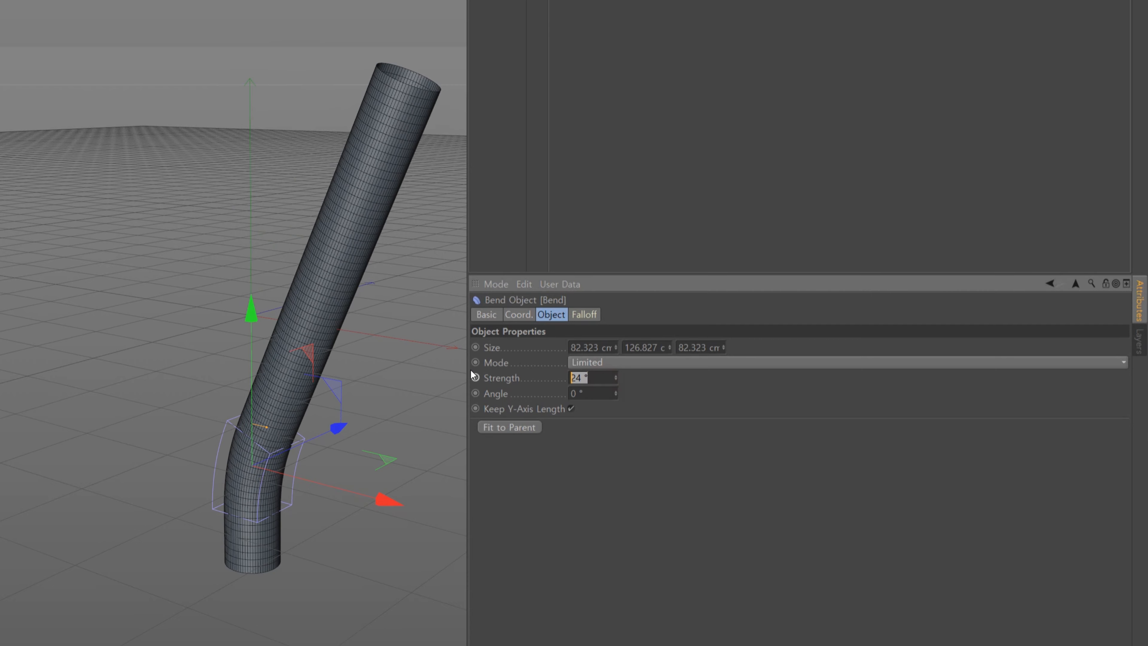
{"action": "key", "text": "Return"}
{"action": "left_click_drag", "start_coordinate": [390, 315], "coordinate": [310, 282], "text": "alt"}
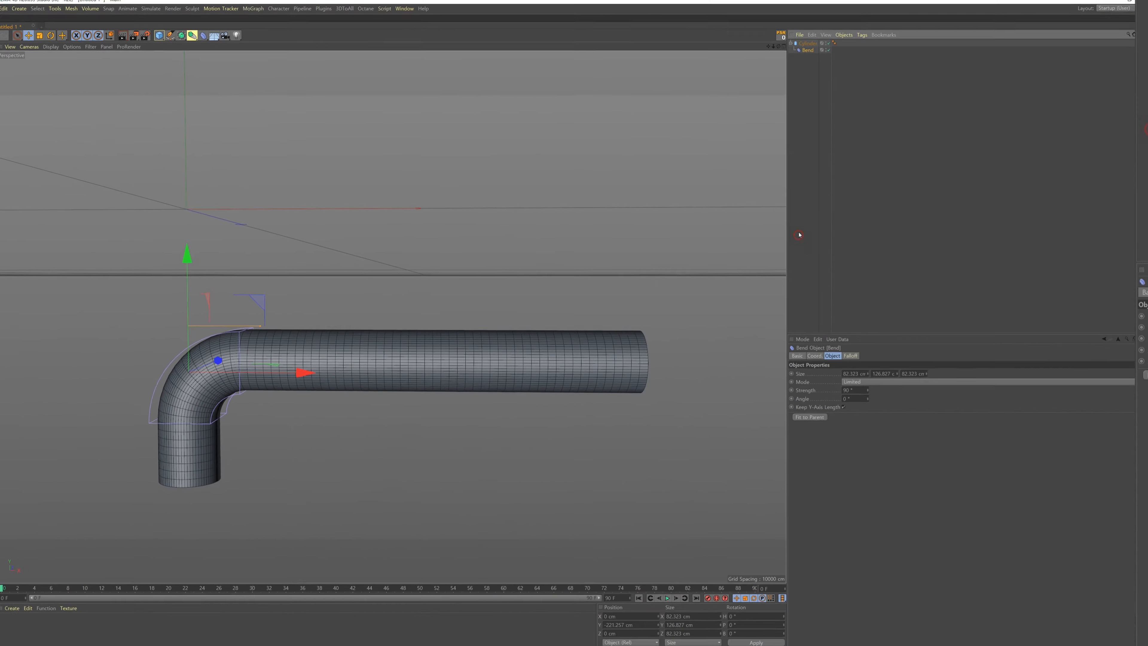
Duplicate the Bend deformer, set the copy's strength to 0° and nest it under the cylinder below the first Bend.
{"action": "left_click", "coordinate": [798, 235]}
{"action": "left_click", "coordinate": [807, 54]}
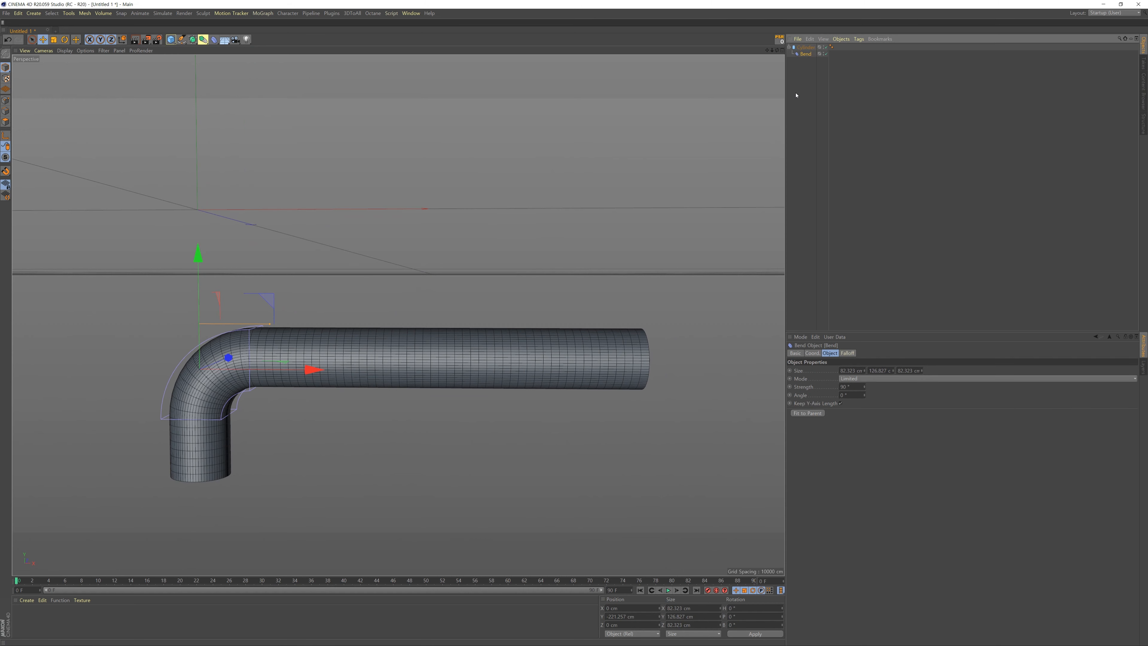
{"action": "left_click_drag", "start_coordinate": [804, 55], "coordinate": [800, 124], "text": "ctrl"}
{"action": "left_click", "coordinate": [801, 128]}
{"action": "left_click", "coordinate": [803, 62]}
{"action": "left_click", "coordinate": [849, 388]}
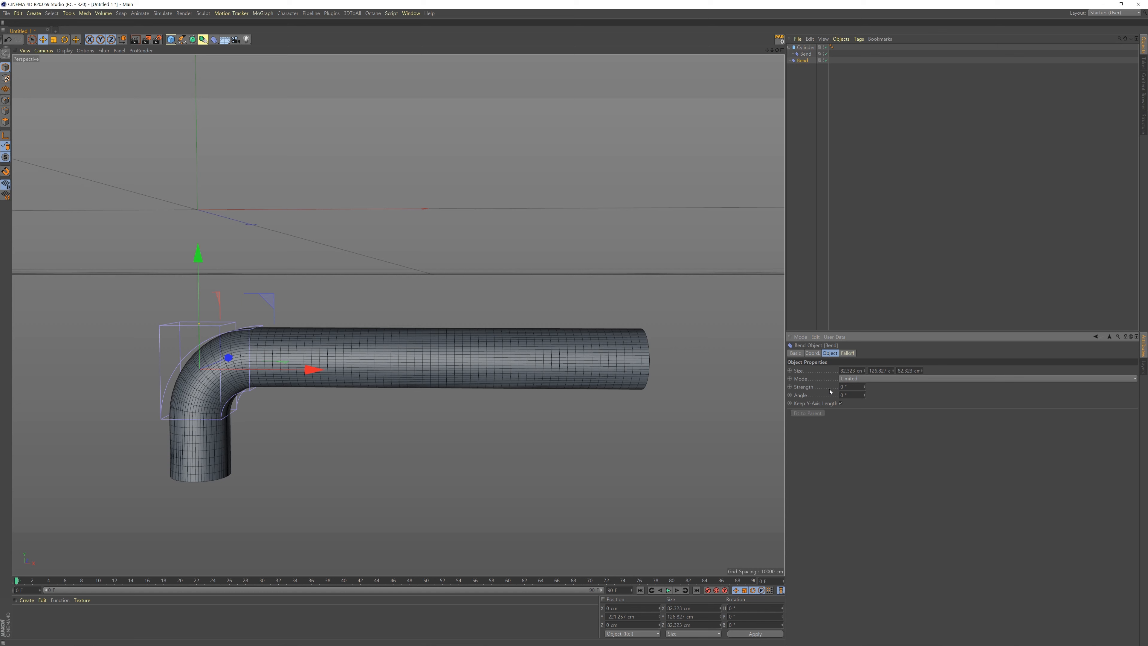
{"action": "left_click", "coordinate": [816, 66]}
{"action": "left_click_drag", "start_coordinate": [809, 56], "coordinate": [809, 57]}
{"action": "left_click", "coordinate": [806, 69]}
{"action": "left_click", "coordinate": [807, 62]}
Move the second Bend to about X 438 cm, Y -203 cm on the horizontal section and set its bank rotation to -270°.
{"action": "left_click_drag", "start_coordinate": [274, 369], "coordinate": [583, 370]}
{"action": "left_click", "coordinate": [812, 353]}
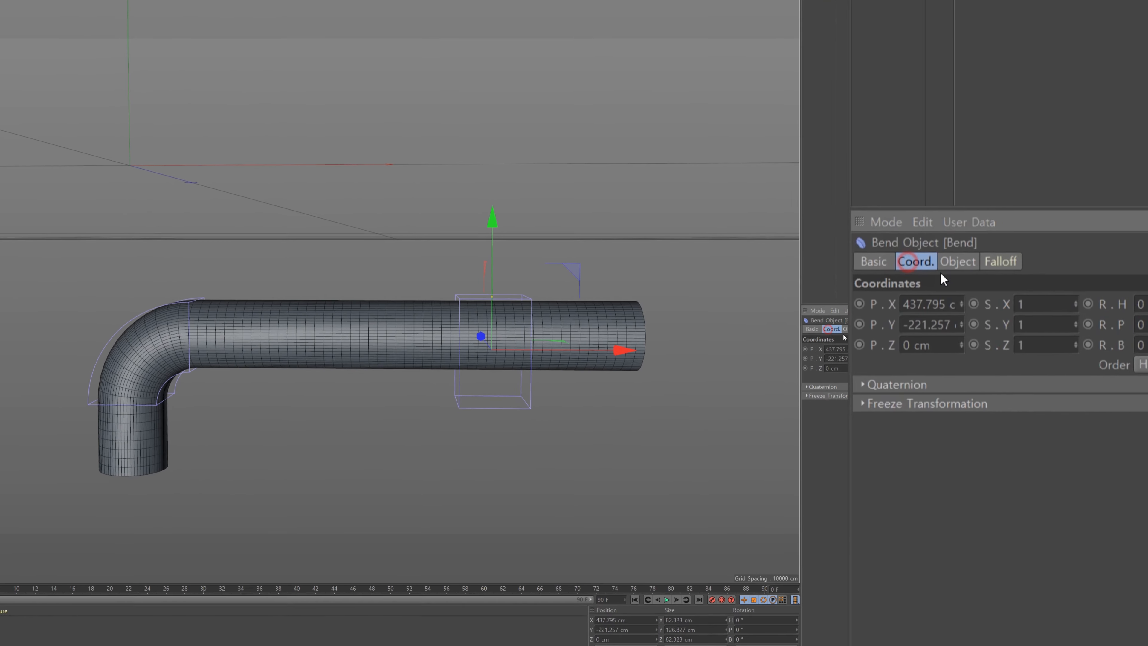
{"action": "key", "text": "Return"}
{"action": "left_click_drag", "start_coordinate": [482, 424], "coordinate": [483, 409]}
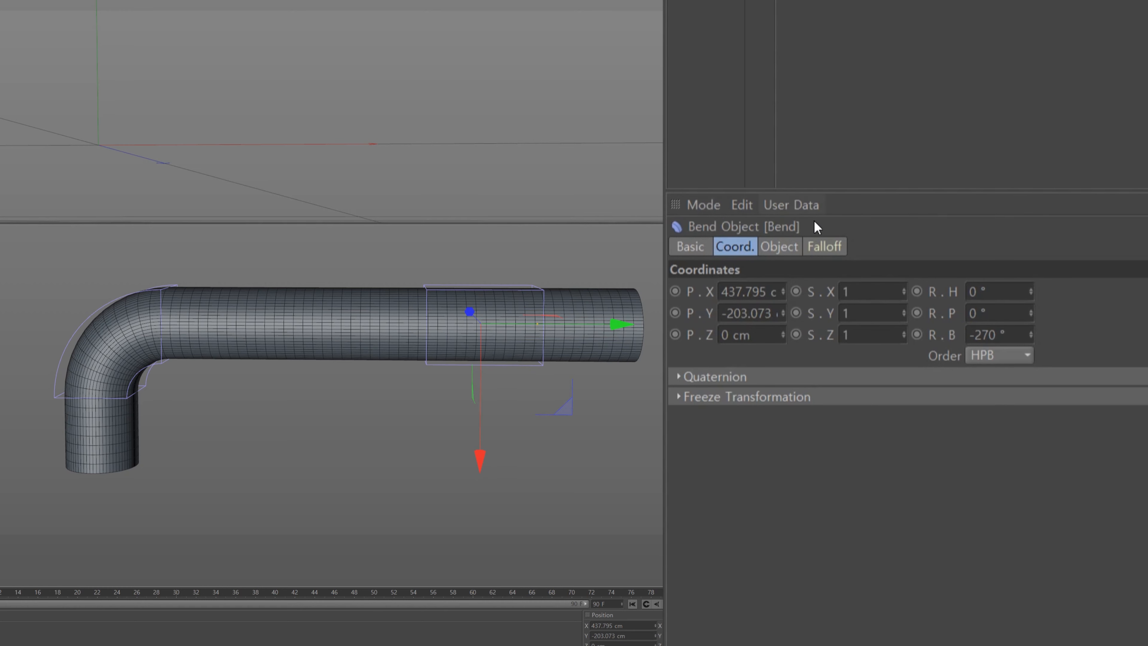
Set the second Bend's strength to -90° and slide it about 250 cm toward the first bend.
{"action": "left_click", "coordinate": [779, 247]}
{"action": "left_click_drag", "start_coordinate": [867, 334], "coordinate": [849, 333]}
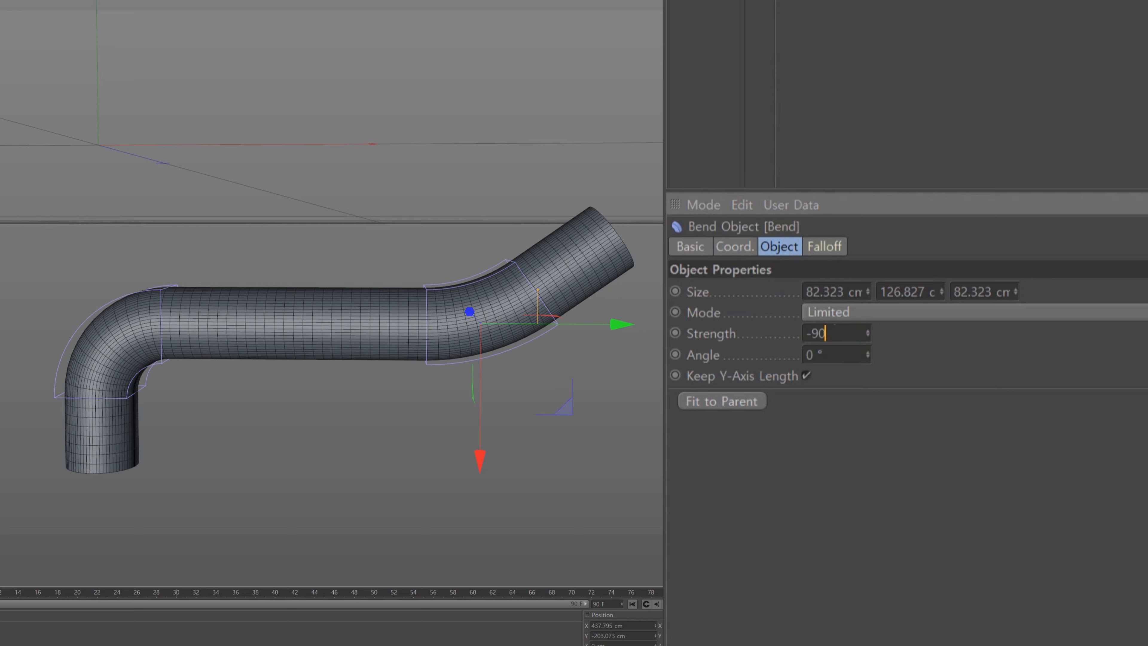
{"action": "key", "text": "Return"}
{"action": "left_click_drag", "start_coordinate": [561, 376], "coordinate": [422, 385]}
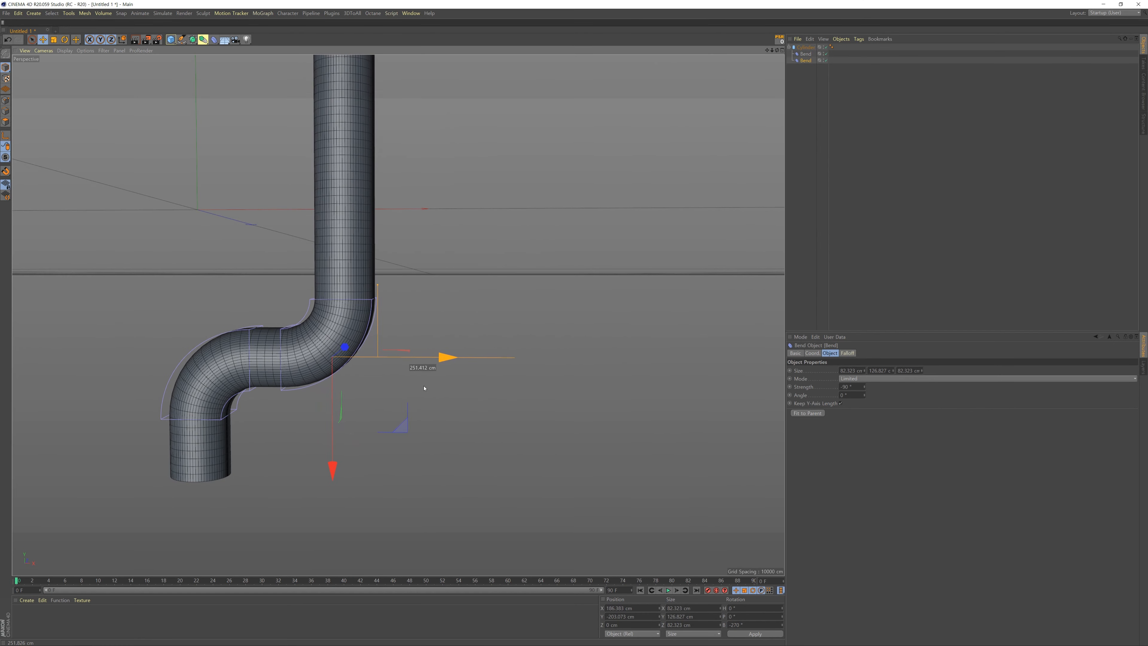
{"action": "middle_click_drag", "start_coordinate": [425, 381], "coordinate": [539, 375], "text": "alt"}
{"action": "mouse_move", "coordinate": [538, 376]}
{"action": "left_mouse_down", "text": "alt"}
{"action": "mouse_move", "coordinate": [544, 385]}
{"action": "mouse_move", "coordinate": [520, 375]}
{"action": "left_mouse_up", "text": "alt"}
Hide the grid in the viewport.
{"action": "left_click", "coordinate": [104, 50]}
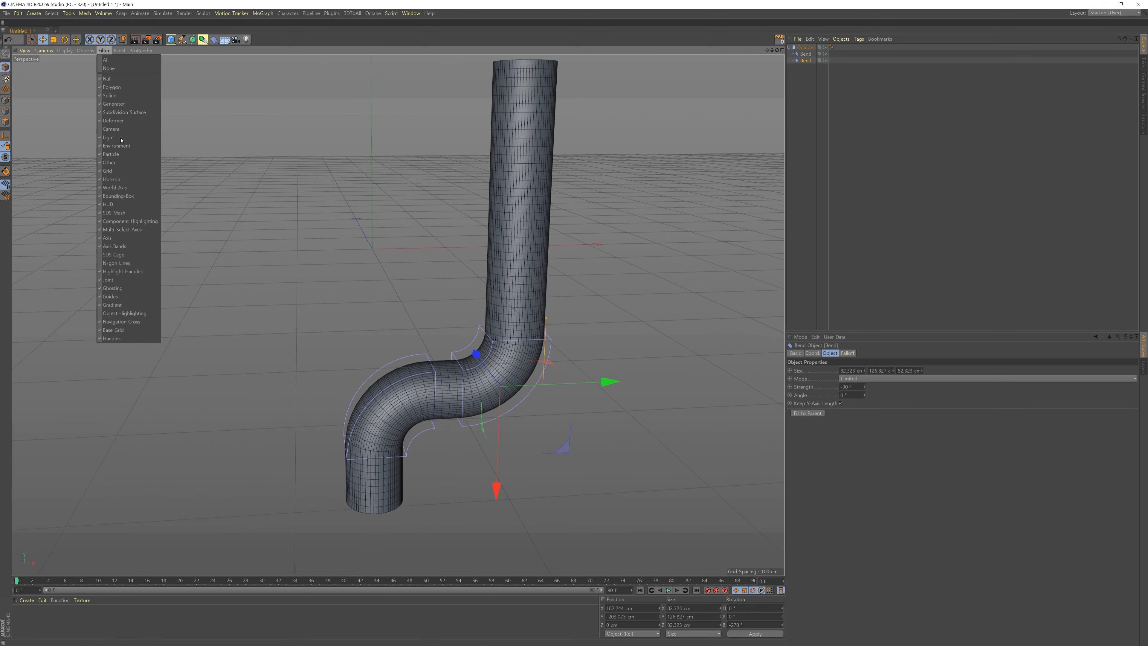
{"action": "left_click", "coordinate": [117, 171]}
{"action": "left_click_drag", "start_coordinate": [362, 306], "coordinate": [329, 274], "text": "alt"}
{"action": "left_click", "coordinate": [920, 184]}
Move both Bend deformers upward together to lengthen the tube's lower straight section.
{"action": "left_click", "coordinate": [805, 54]}
{"action": "left_click", "coordinate": [805, 60], "text": "shift"}
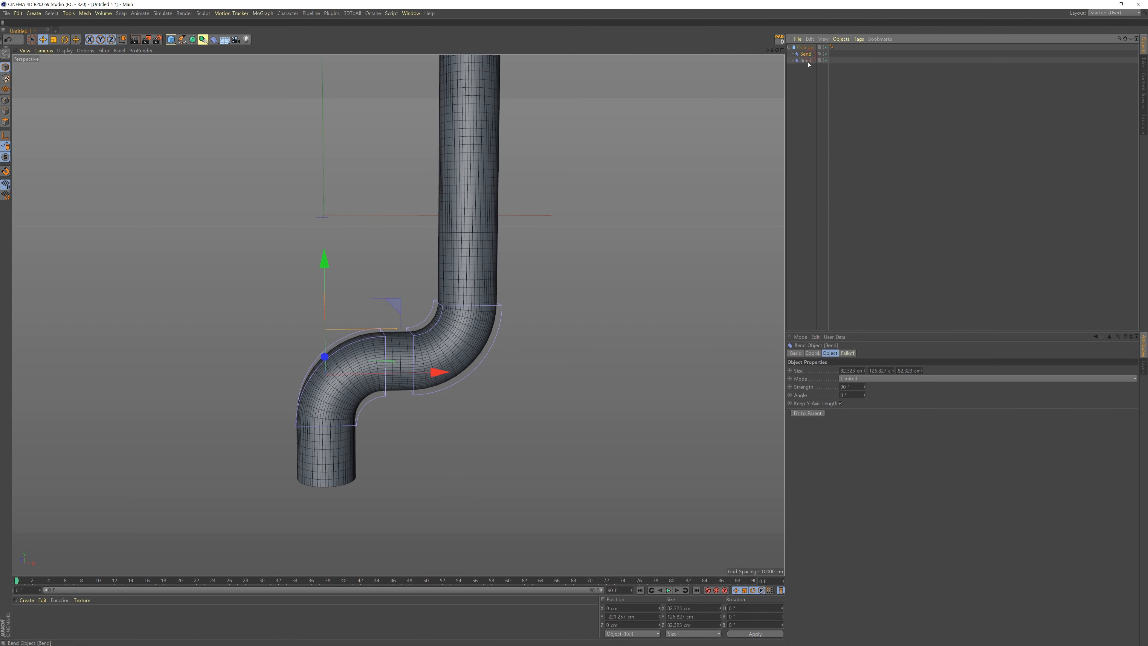
{"action": "left_click_drag", "start_coordinate": [394, 287], "coordinate": [416, 217]}
{"action": "middle_click_drag", "start_coordinate": [417, 217], "coordinate": [345, 258], "text": "alt"}
{"action": "mouse_move", "coordinate": [345, 258]}
{"action": "left_mouse_down", "text": "alt"}
{"action": "mouse_move", "coordinate": [346, 247]}
{"action": "mouse_move", "coordinate": [356, 263]}
{"action": "left_mouse_up", "text": "alt"}
{"action": "right_click_drag", "start_coordinate": [356, 263], "coordinate": [383, 262], "text": "alt"}
{"action": "left_click_drag", "start_coordinate": [384, 262], "coordinate": [381, 246], "text": "alt"}
{"action": "middle_click_drag", "start_coordinate": [381, 247], "coordinate": [376, 208], "text": "alt"}
{"action": "left_click_drag", "start_coordinate": [375, 208], "coordinate": [390, 259], "text": "alt"}
{"action": "left_click", "coordinate": [805, 216]}
{"action": "left_click", "coordinate": [910, 161]}
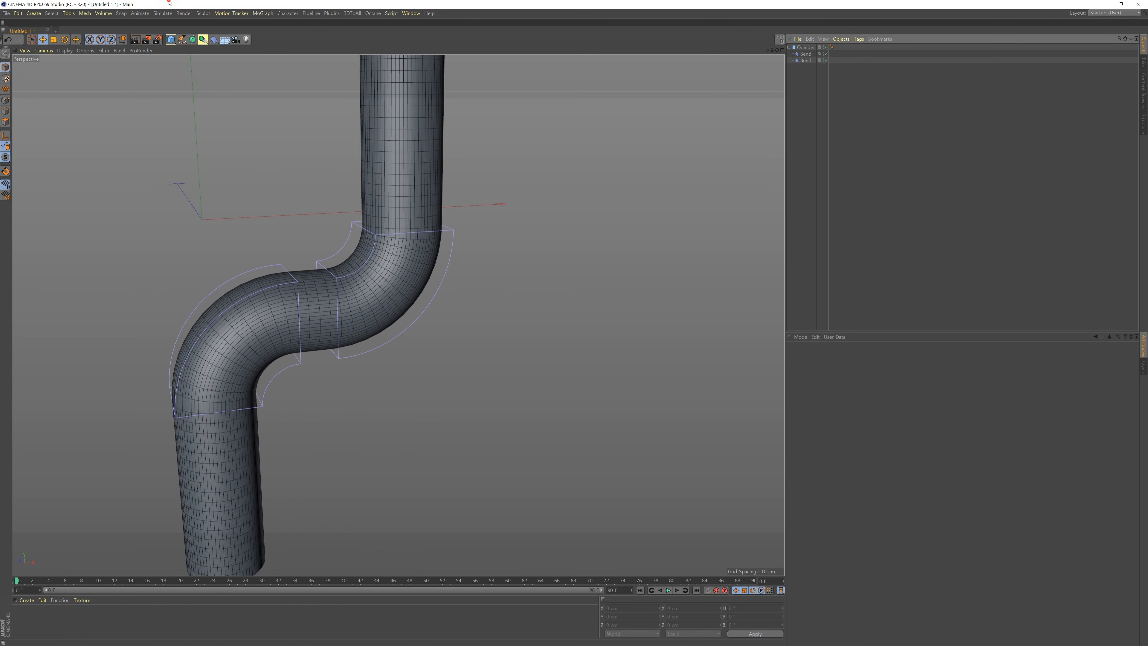
Add a Smoothing deformer under the cylinder below both Bends and initialize it.
{"action": "left_click", "coordinate": [215, 40]}
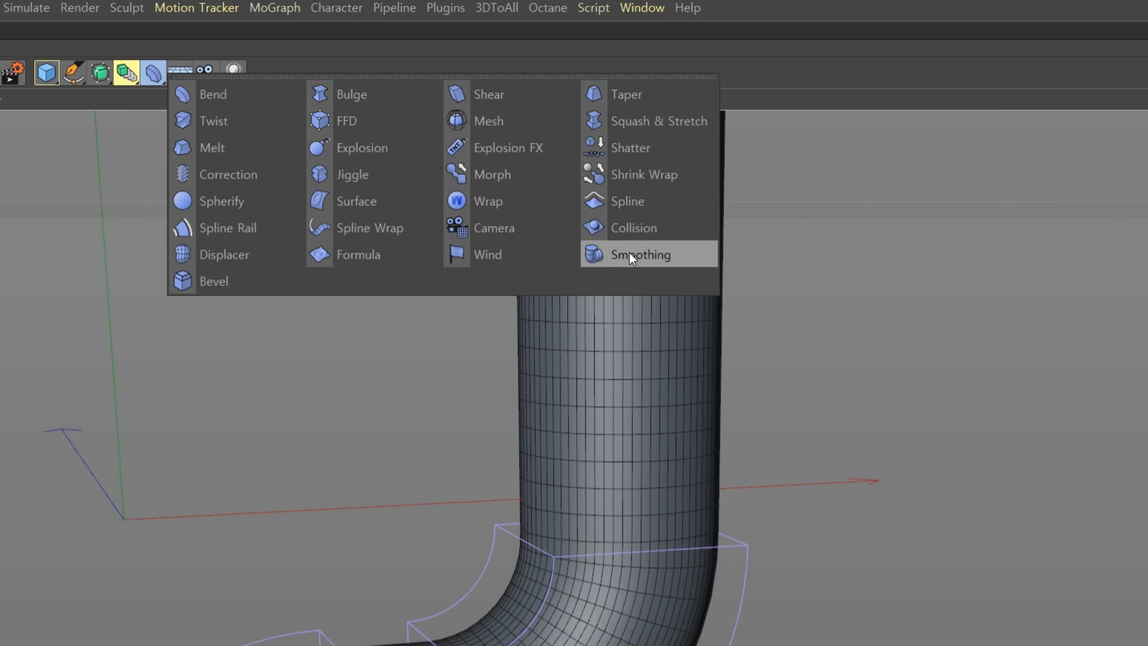
{"action": "left_click", "coordinate": [634, 252]}
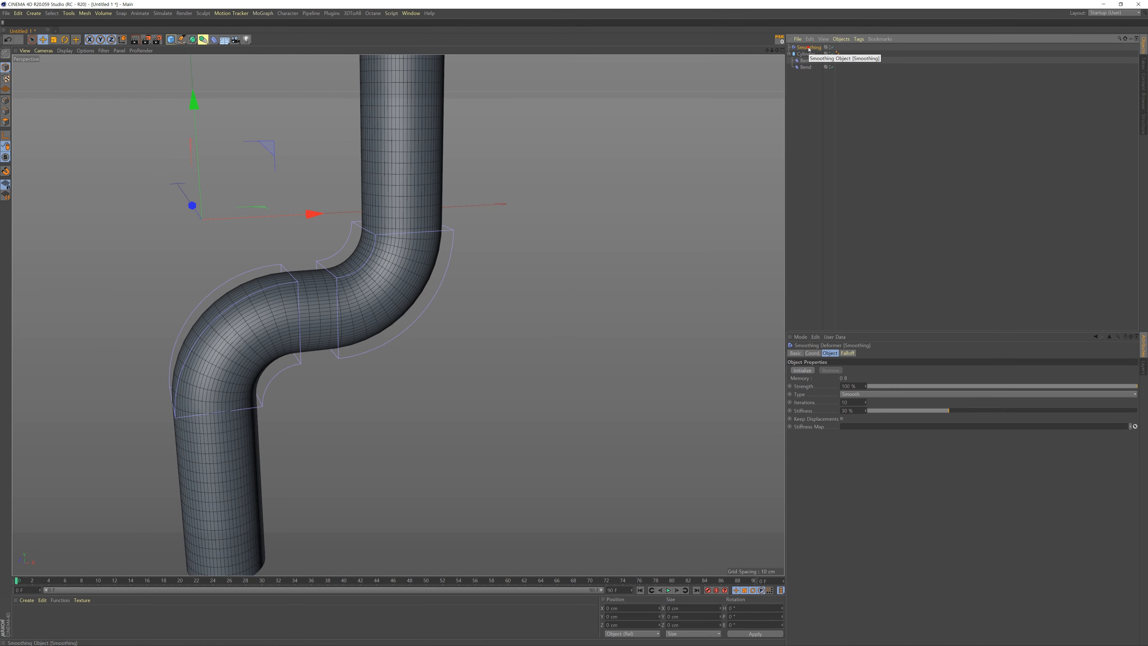
{"action": "left_click_drag", "start_coordinate": [810, 70], "coordinate": [810, 70]}
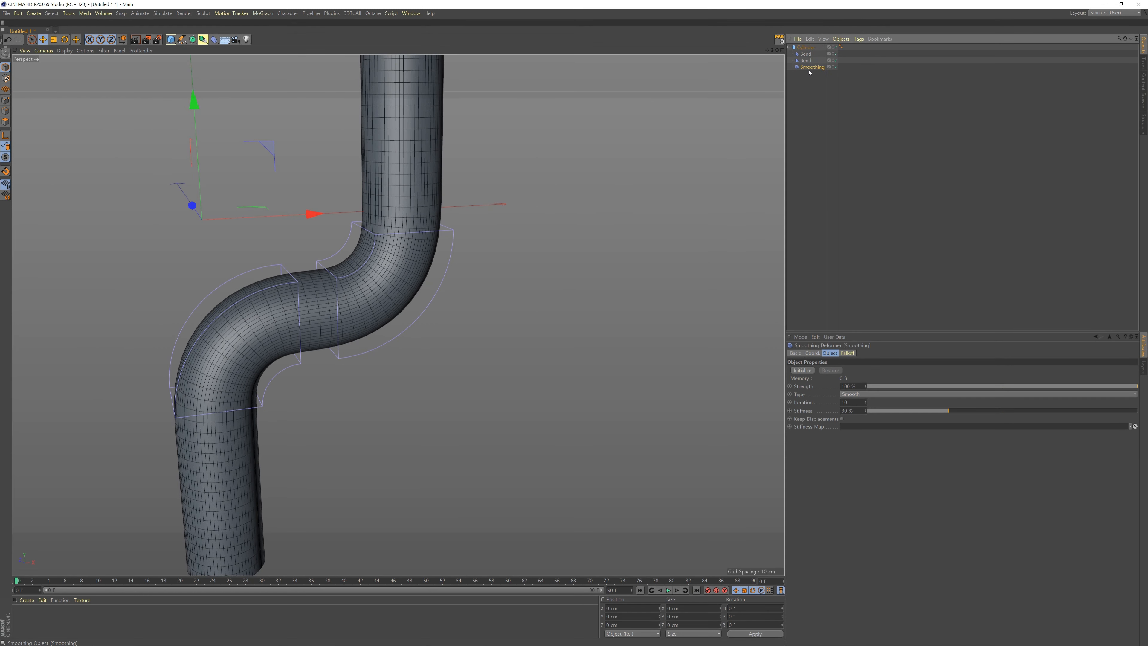
{"action": "left_click", "coordinate": [523, 383]}
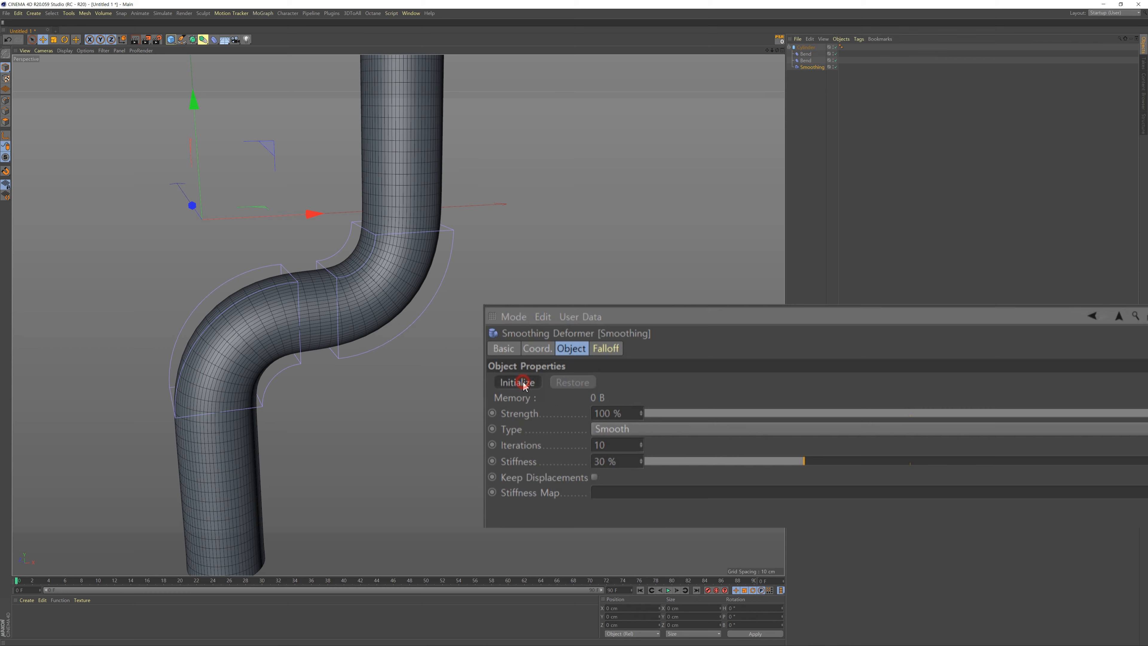
Set the Smoothing deformer to type Relax with 50 iterations, 80% stiffness and 65% strength.
{"action": "left_click", "coordinate": [624, 428]}
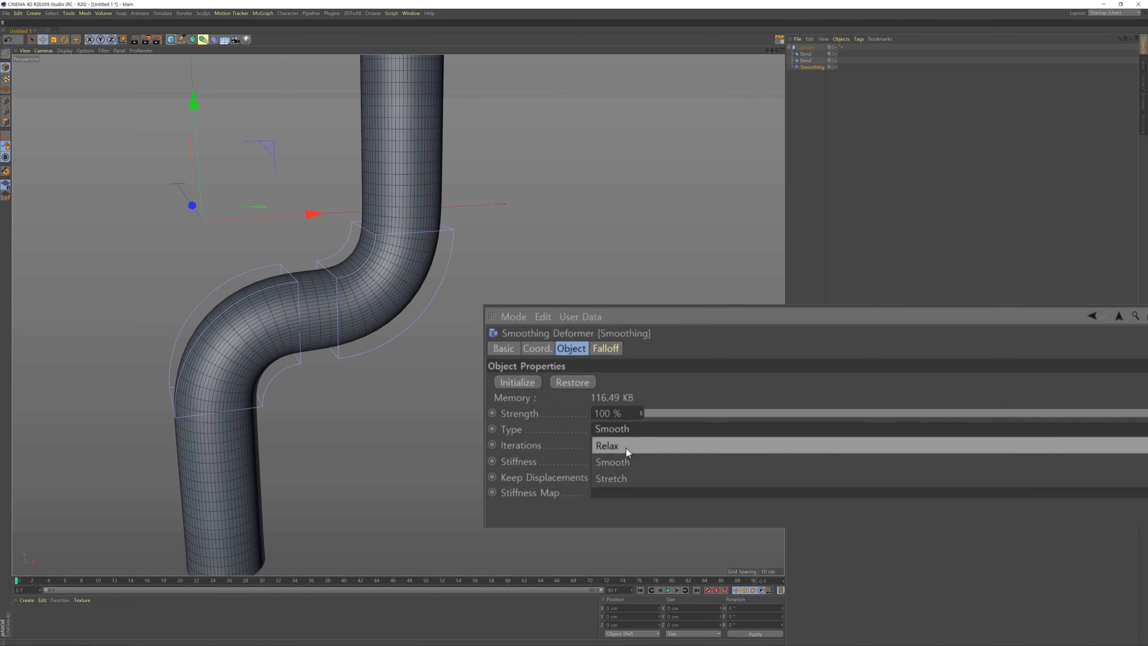
{"action": "left_click", "coordinate": [626, 445]}
{"action": "mouse_move", "coordinate": [399, 332]}
{"action": "left_mouse_down", "text": "alt"}
{"action": "mouse_move", "coordinate": [389, 305]}
{"action": "mouse_move", "coordinate": [396, 317]}
{"action": "left_mouse_up", "text": "alt"}
{"action": "double_click", "coordinate": [626, 445]}
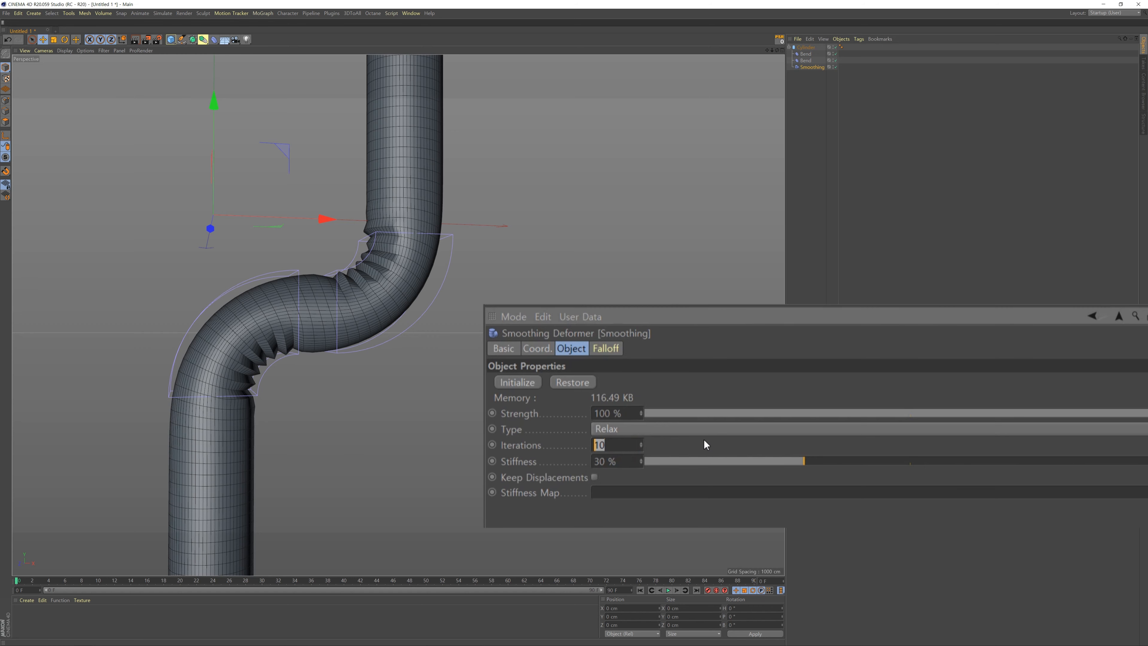
{"action": "type", "text": "50"}
{"action": "key", "text": "Return"}
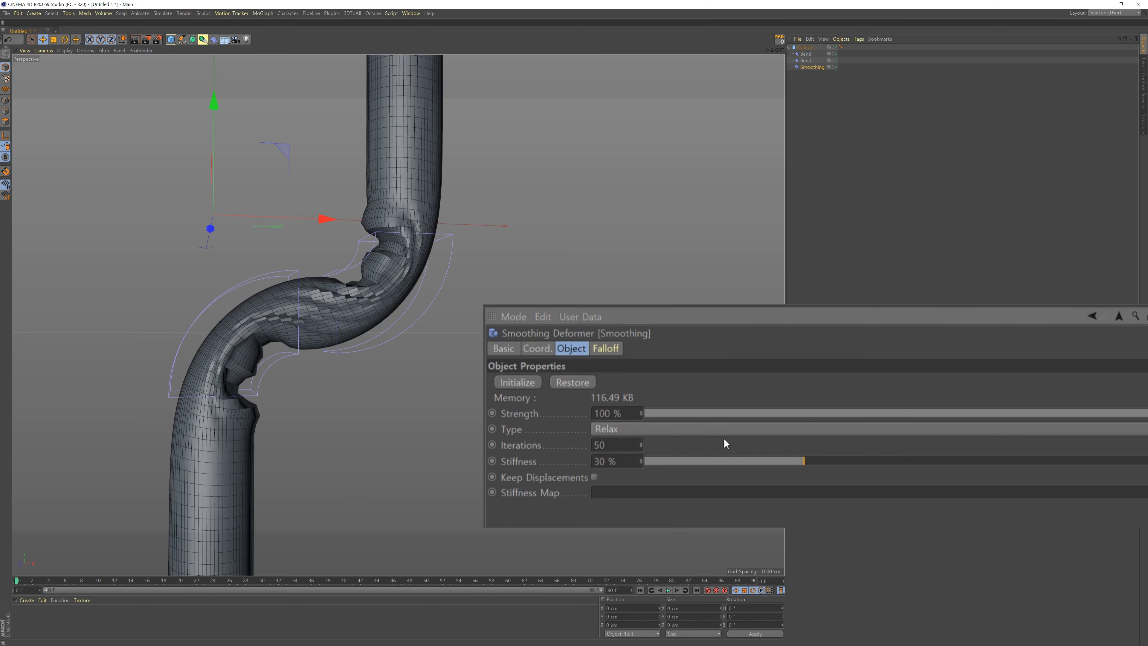
{"action": "type", "text": "80"}
{"action": "key", "text": "Return"}
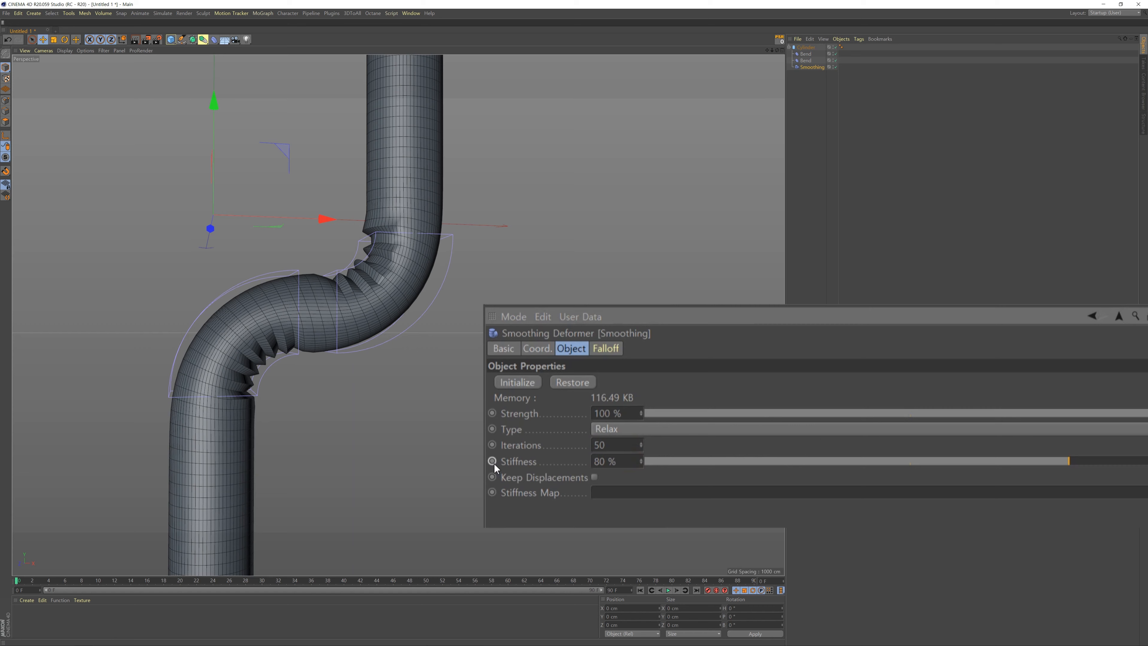
{"action": "left_click_drag", "start_coordinate": [1083, 414], "coordinate": [974, 433]}
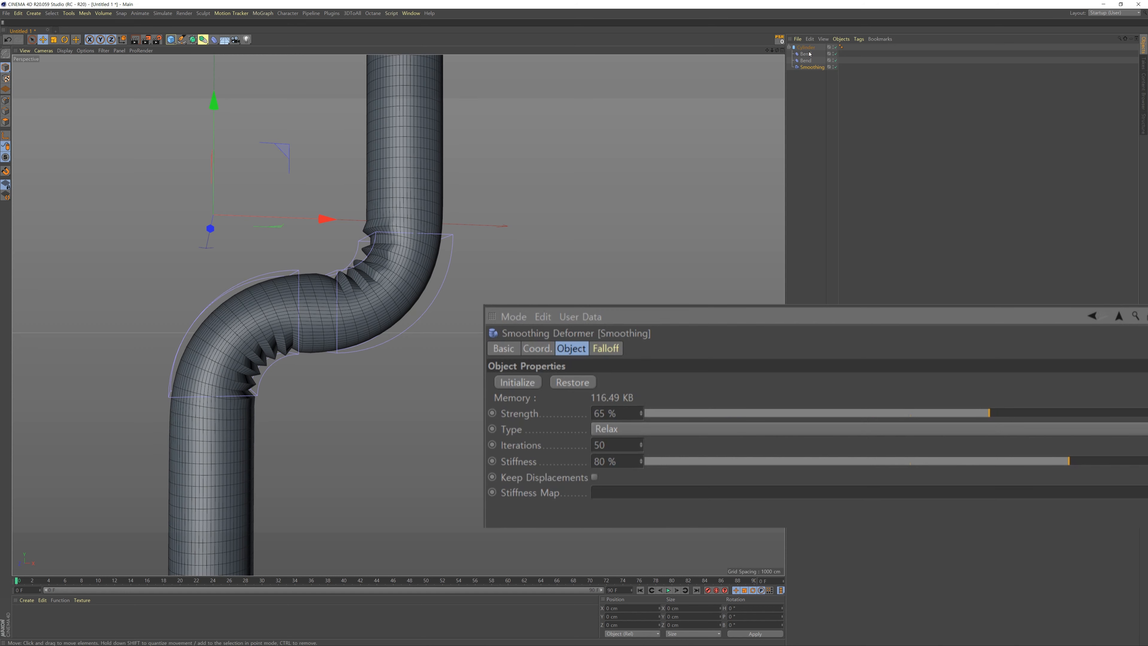
Add a Cloth Surface, nest the cylinder with its deformers under it, and raise its subdivisions by one level.
{"action": "left_click", "coordinate": [826, 100]}
{"action": "left_click", "coordinate": [807, 48]}
{"action": "left_click", "coordinate": [826, 101]}
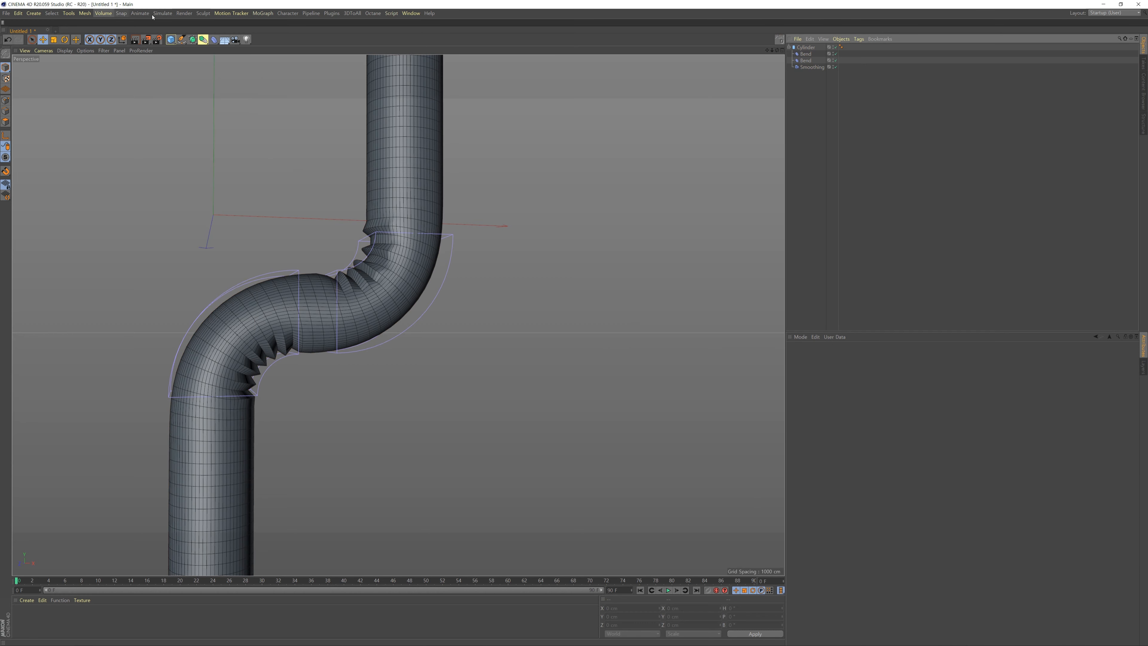
{"action": "left_click", "coordinate": [162, 14]}
{"action": "mouse_move", "coordinate": [174, 27]}
{"action": "left_click", "coordinate": [222, 30]}
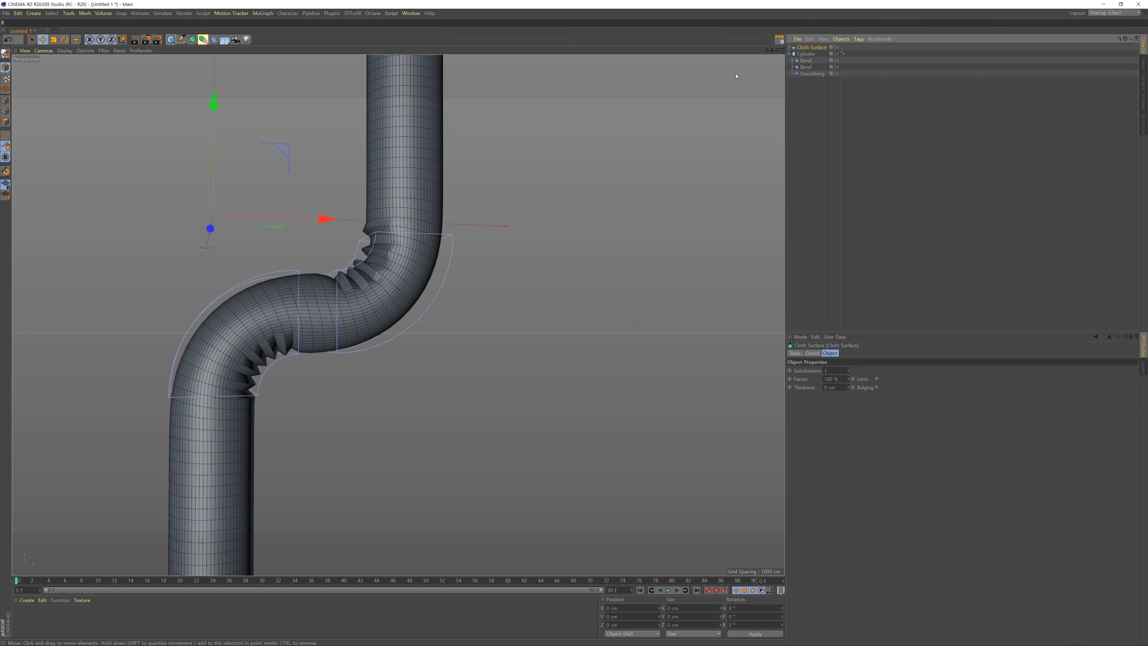
{"action": "left_click_drag", "start_coordinate": [807, 49], "coordinate": [809, 48]}
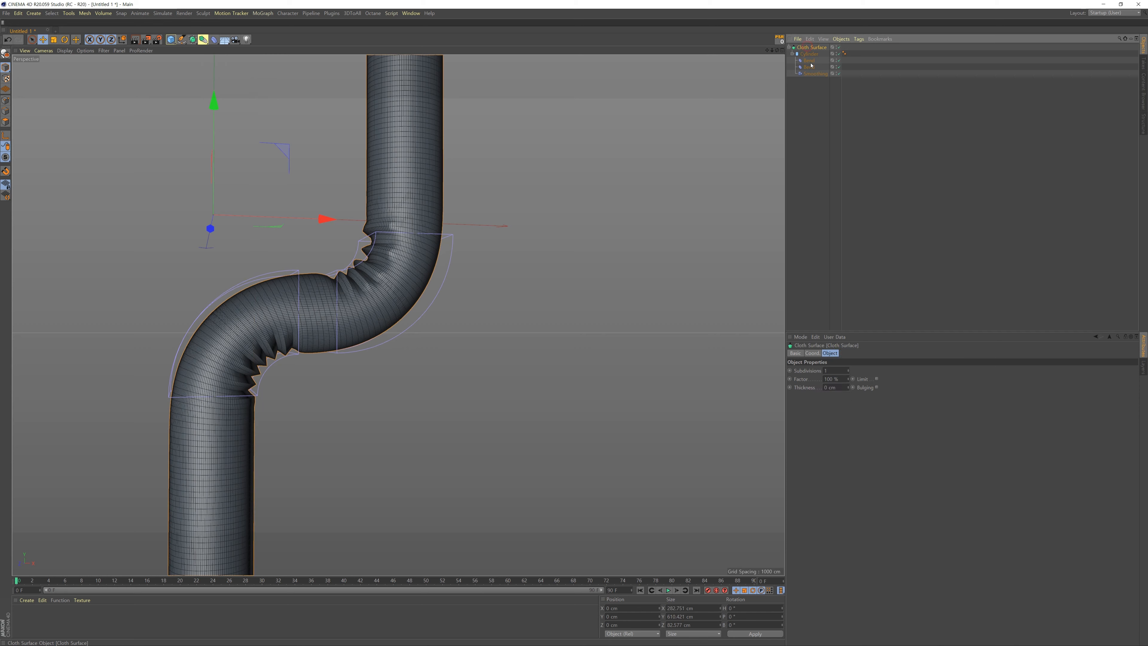
{"action": "left_click", "coordinate": [848, 370]}
{"action": "left_click", "coordinate": [620, 294]}
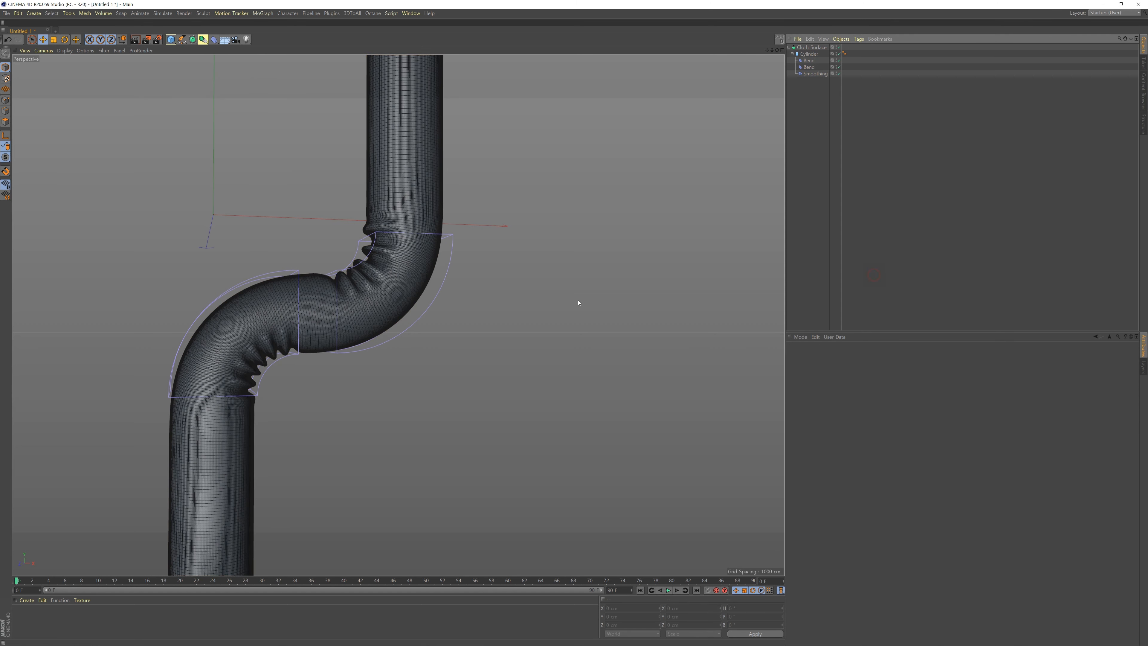
Display the viewport in Gouraud Shading without lines and frame the wrinkled bends up close.
{"action": "left_click", "coordinate": [65, 51]}
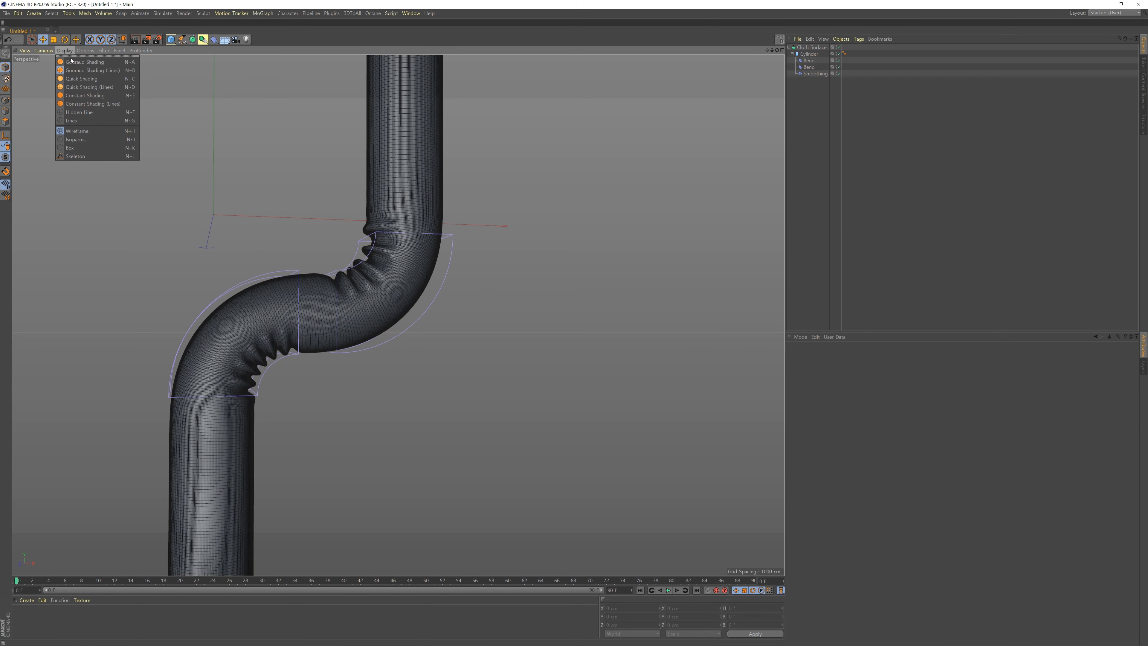
{"action": "left_click", "coordinate": [90, 60]}
{"action": "mouse_move", "coordinate": [295, 233]}
{"action": "left_mouse_down", "text": "alt"}
{"action": "mouse_move", "coordinate": [317, 249]}
{"action": "mouse_move", "coordinate": [295, 193]}
{"action": "mouse_move", "coordinate": [244, 221]}
{"action": "mouse_move", "coordinate": [294, 246]}
{"action": "mouse_move", "coordinate": [326, 238]}
{"action": "mouse_move", "coordinate": [286, 239]}
{"action": "mouse_move", "coordinate": [350, 248]}
{"action": "mouse_move", "coordinate": [411, 232]}
{"action": "left_mouse_up", "text": "alt"}
Rename the two Bend deformers as Bend1 and Bend2.
{"action": "left_click", "coordinate": [810, 68]}
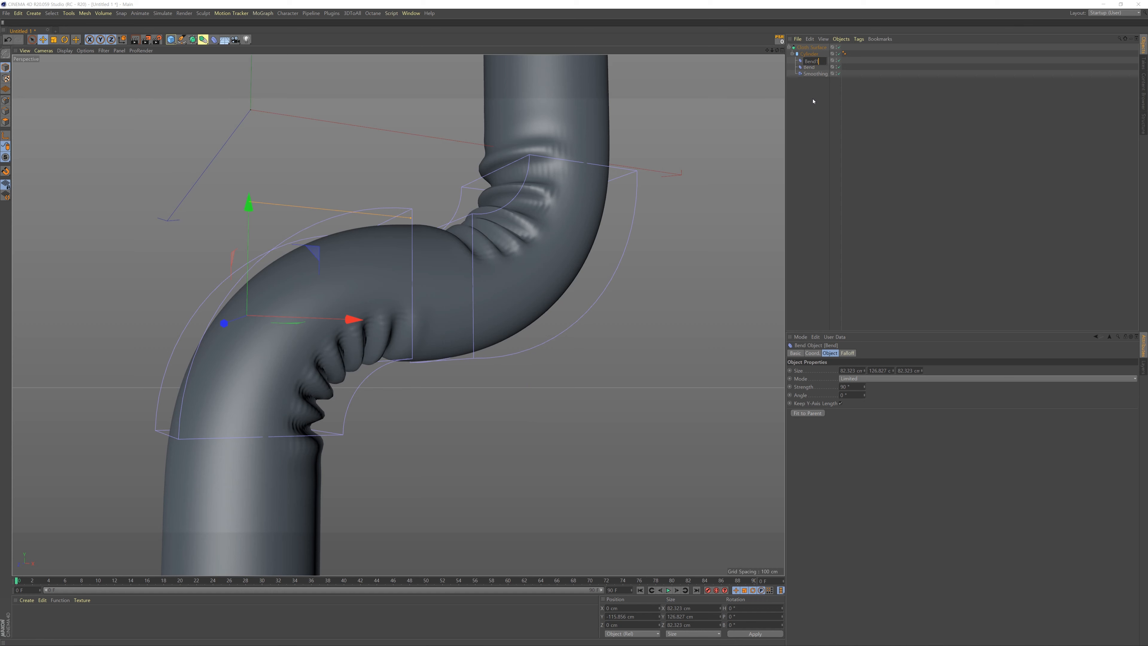
{"action": "double_click", "coordinate": [811, 67]}
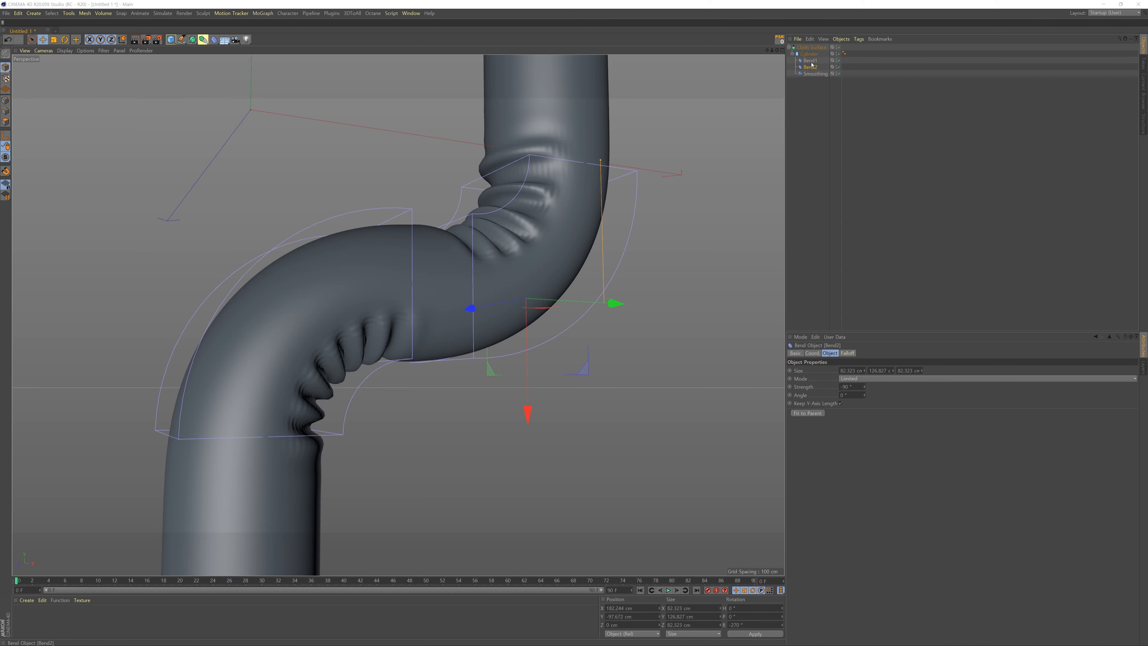
Keyframe the Strength of Bend1 and Bend2 together, keeping their current bend at frame 30 and using 0° at frame 0.
{"action": "left_click", "coordinate": [810, 61], "text": "ctrl"}
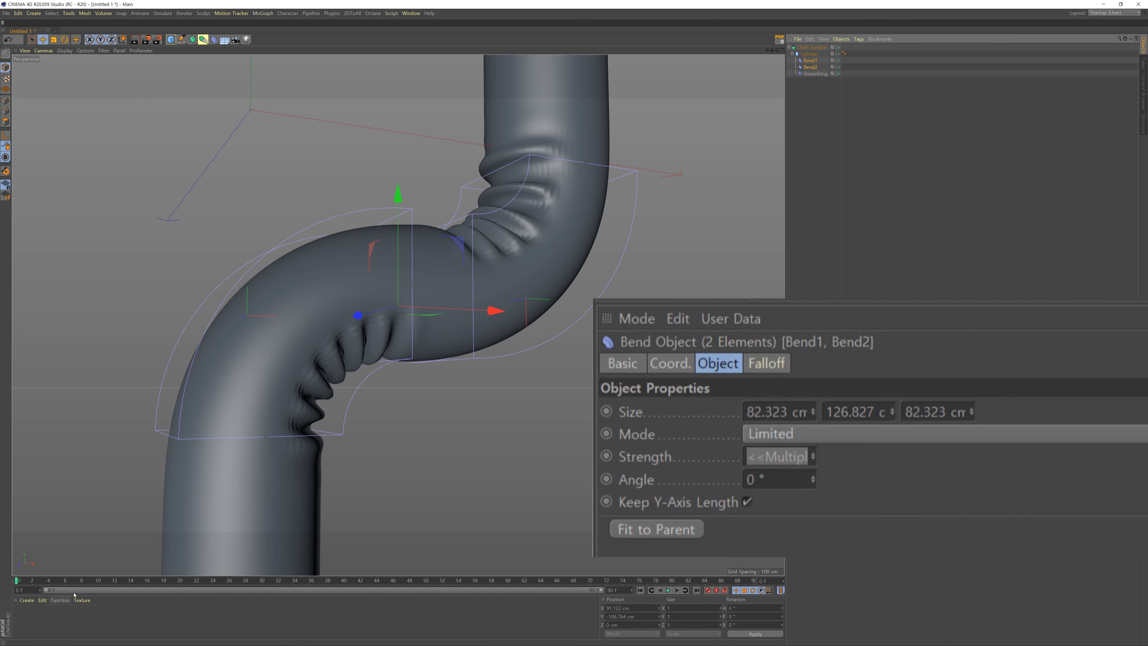
{"action": "left_click_drag", "start_coordinate": [97, 583], "coordinate": [200, 587]}
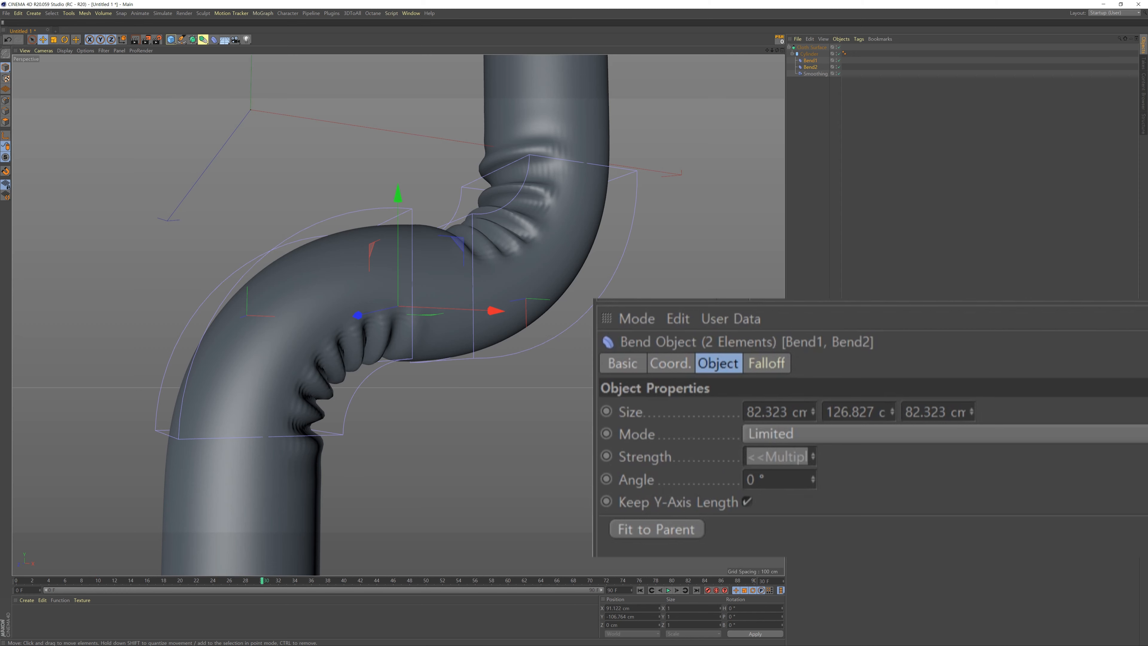
{"action": "left_click", "coordinate": [606, 457], "text": "ctrl"}
{"action": "left_click_drag", "start_coordinate": [262, 583], "coordinate": [142, 593]}
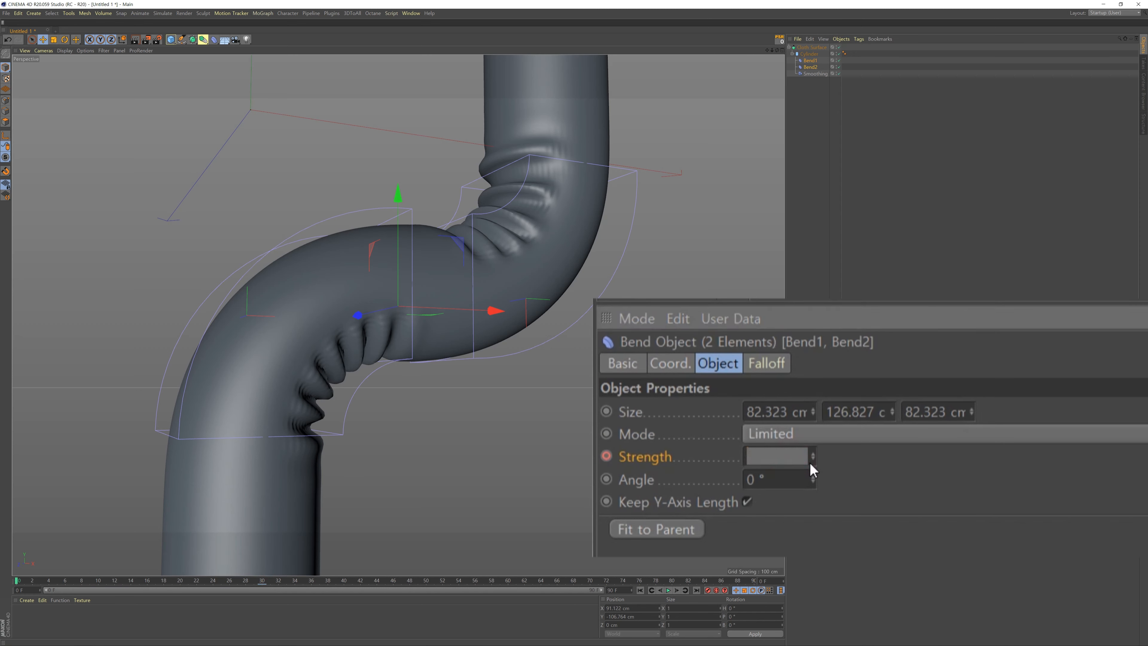
{"action": "type", "text": "0"}
{"action": "key", "text": "Return"}
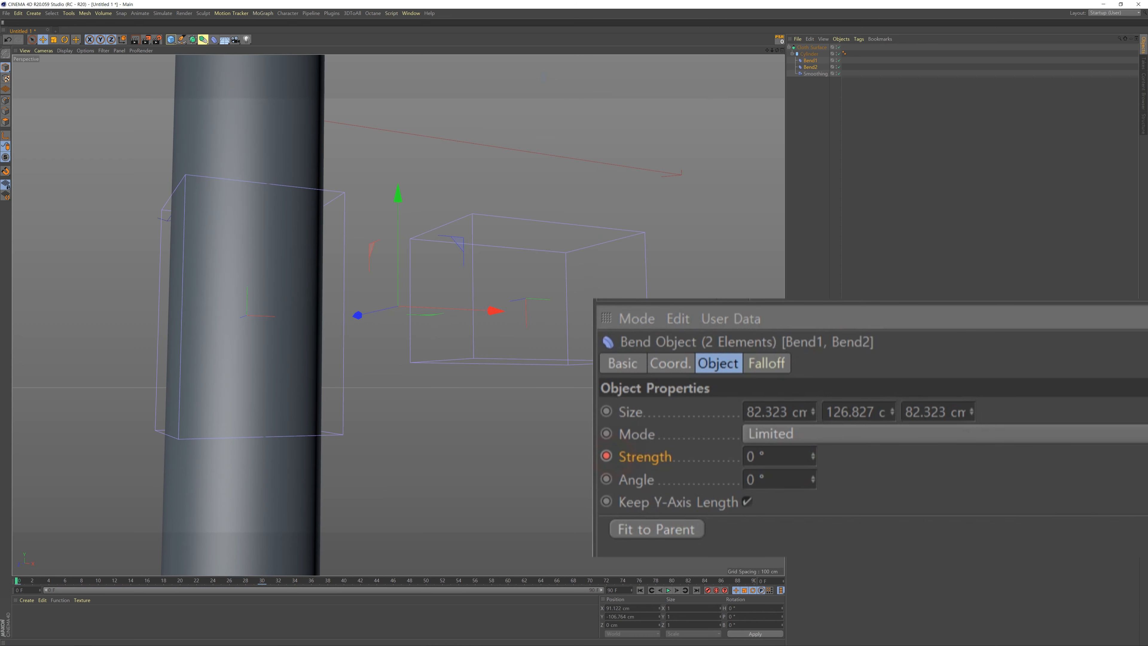
Shift only Bend2's Strength keyframes to frames 30 and 60, and scrub the timeline to preview the bending sequence.
{"action": "left_click", "coordinate": [856, 130]}
{"action": "left_click", "coordinate": [814, 67]}
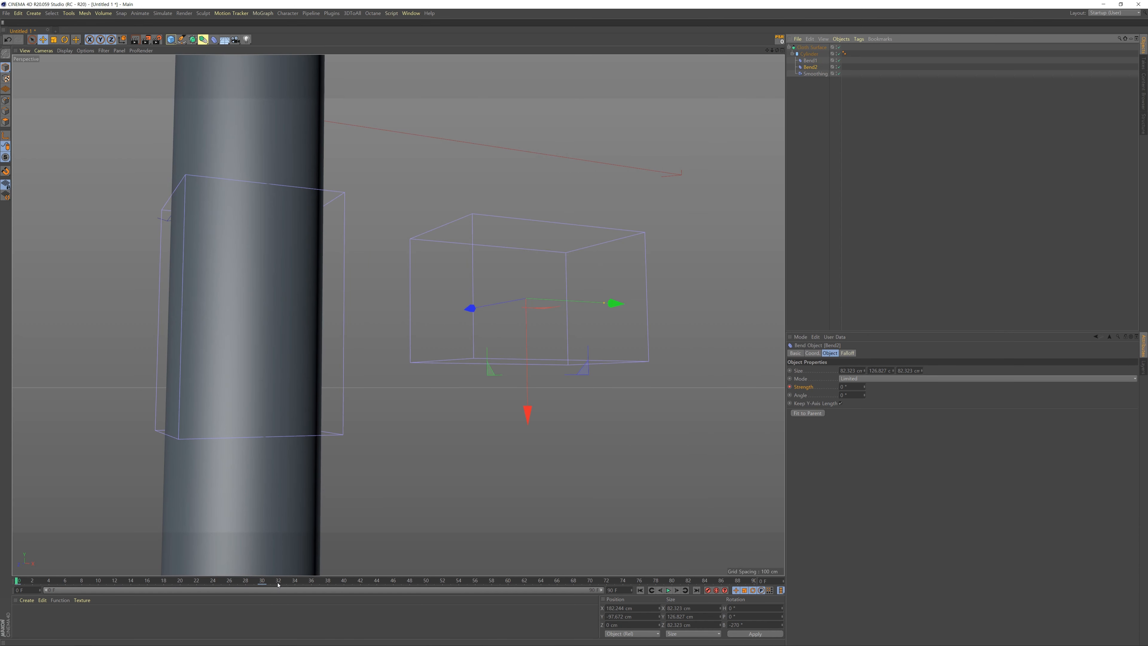
{"action": "left_click", "coordinate": [262, 583]}
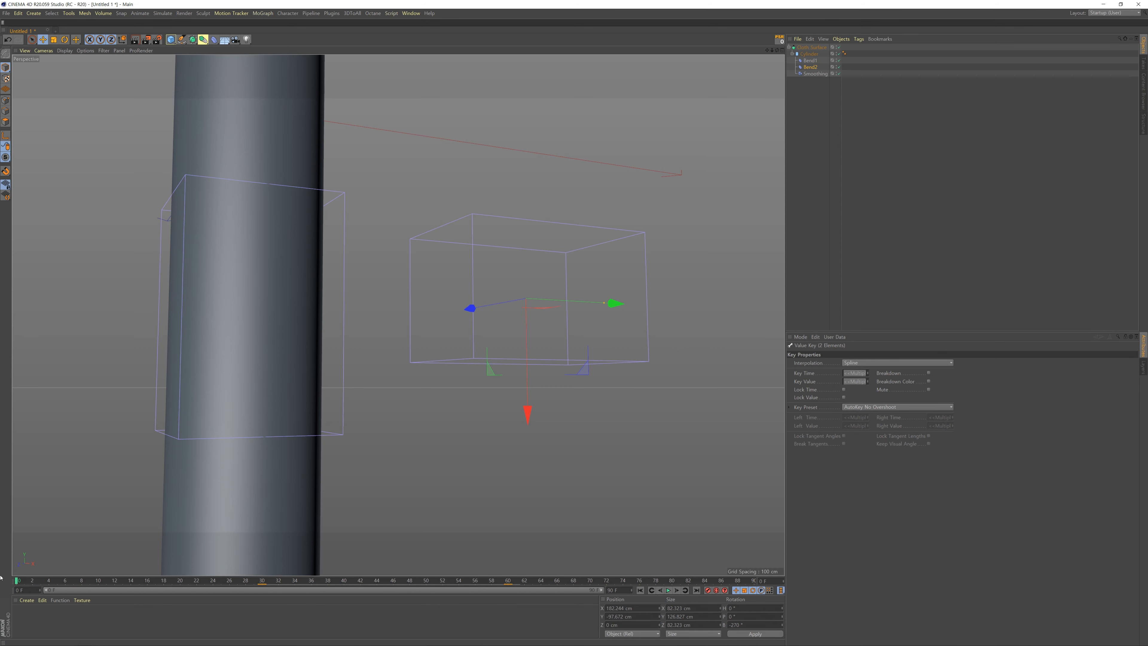
{"action": "left_click_drag", "start_coordinate": [22, 583], "coordinate": [539, 593]}
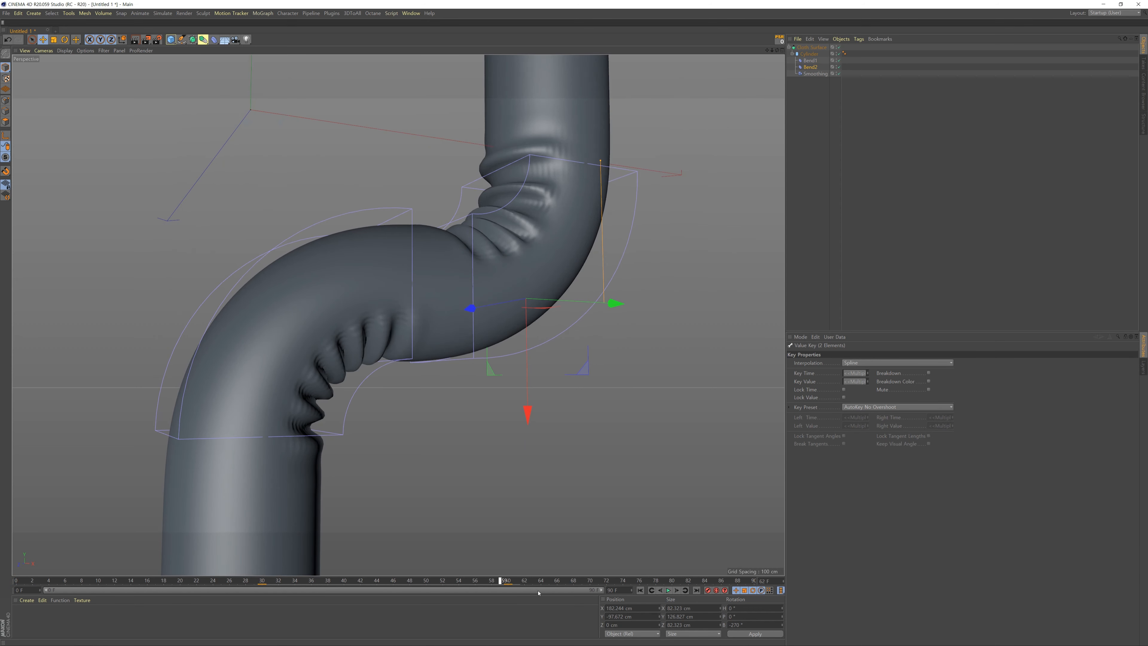
{"action": "scroll", "coordinate": [517, 378], "scroll_direction": "down", "scroll_amount": 3}
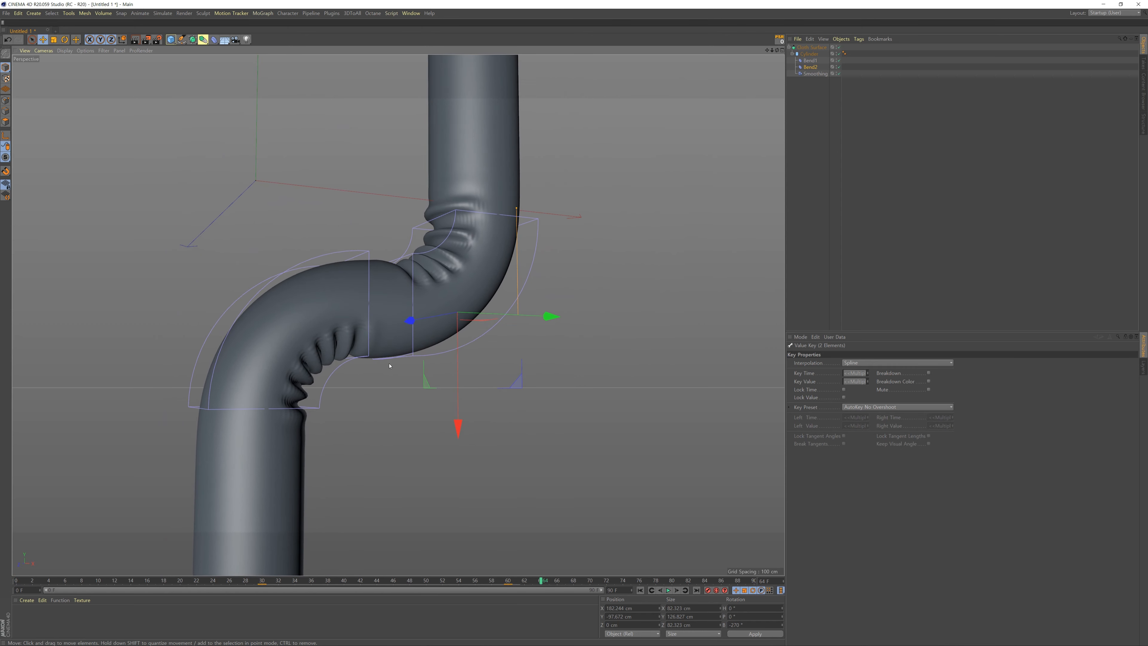